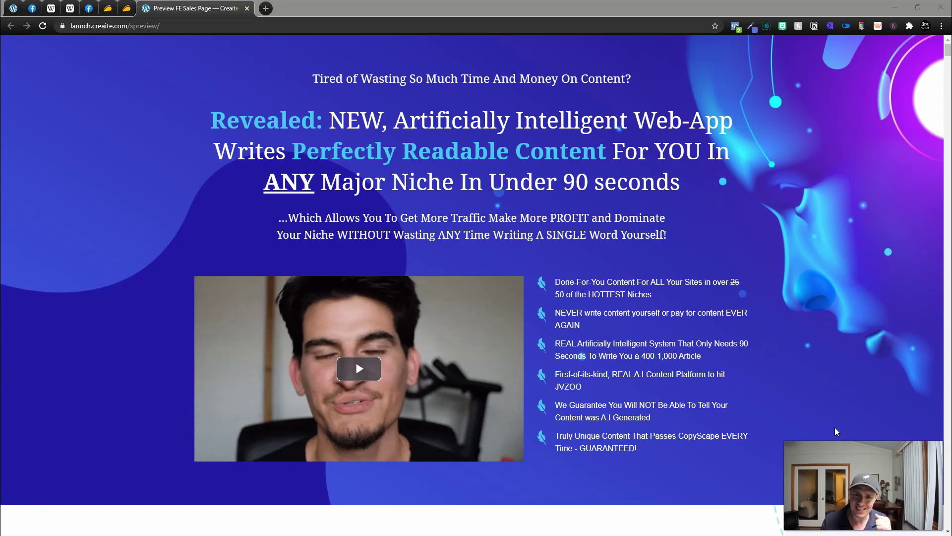
# Watch the Creaite sales page headline and intro video, then move to the nichesss Facebook thread.
pyautogui.click(761, 526)
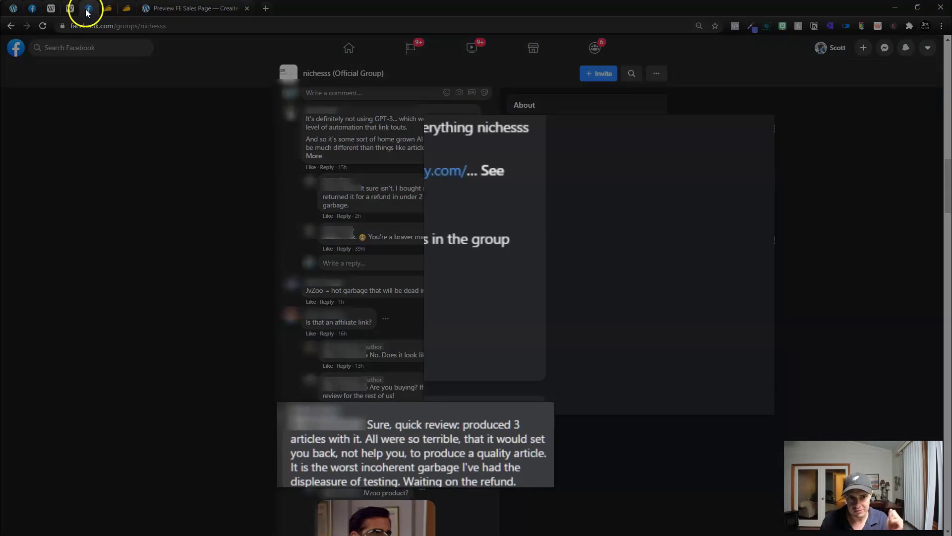
# Highlight the Facebook comment doubting the tool uses GPT-3, then bring up GPT-3's Wikipedia article.
pyautogui.click(108, 8)
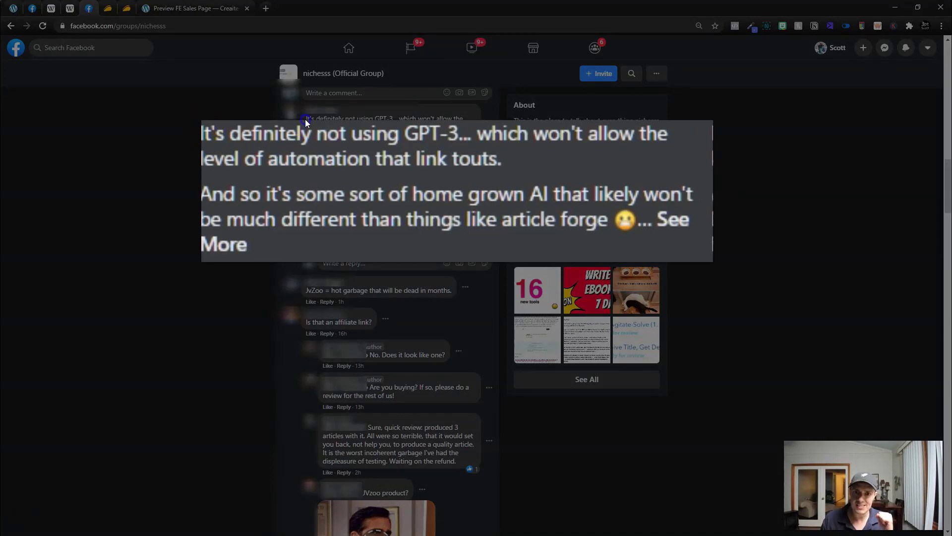
pyautogui.moveTo(257, 136); pyautogui.dragTo(501, 166)
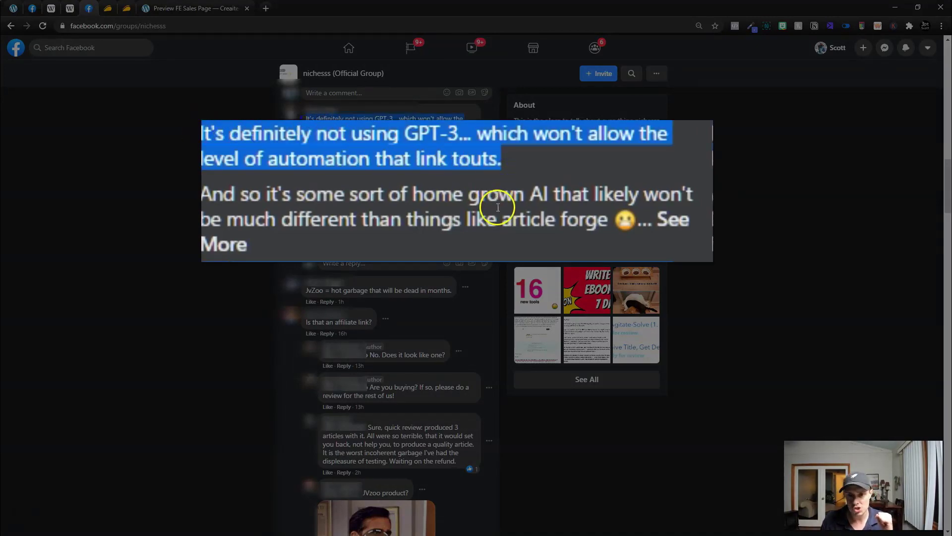
pyautogui.click(60, 10)
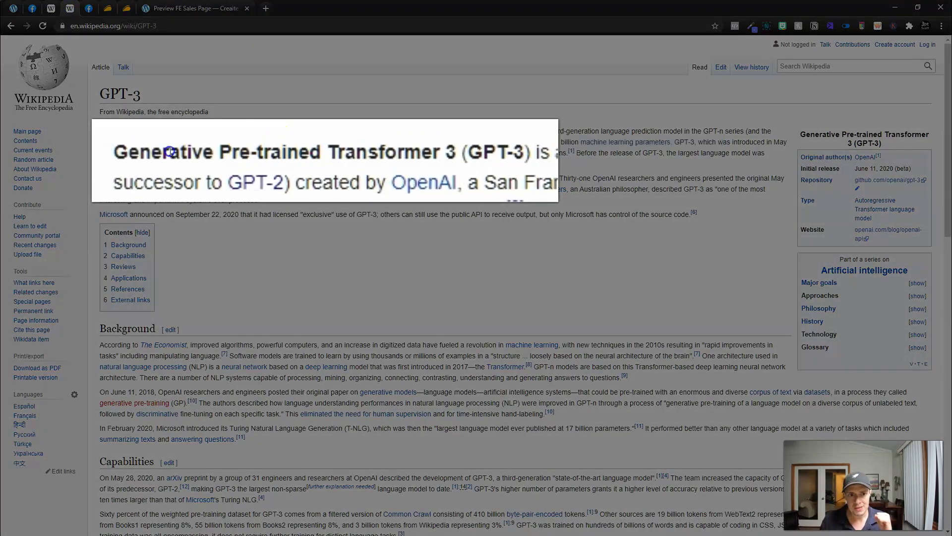
# Highlight GPT-3's full name, its 175 billion parameters, GPT-2's parameter count and training data.
pyautogui.moveTo(119, 152); pyautogui.dragTo(299, 153)
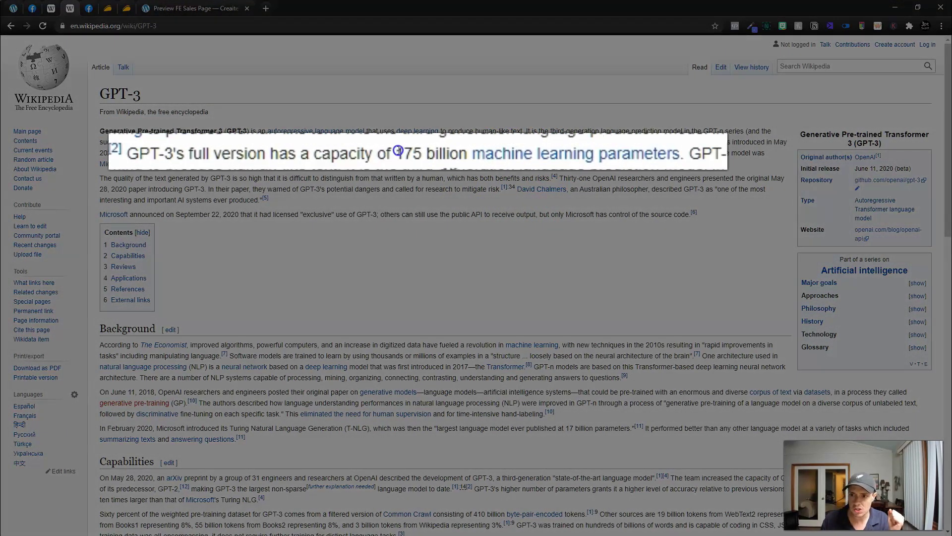
pyautogui.moveTo(489, 151); pyautogui.dragTo(641, 152)
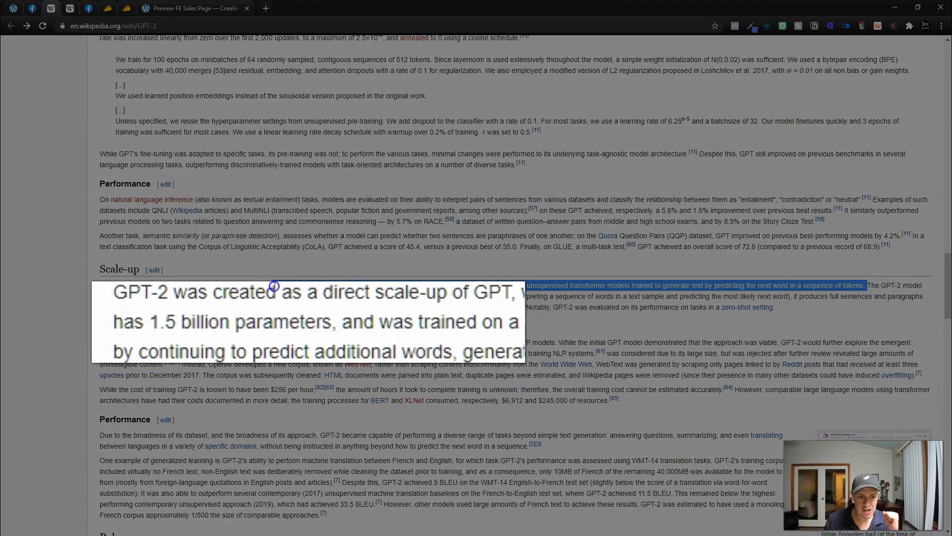
pyautogui.moveTo(869, 284); pyautogui.dragTo(923, 286)
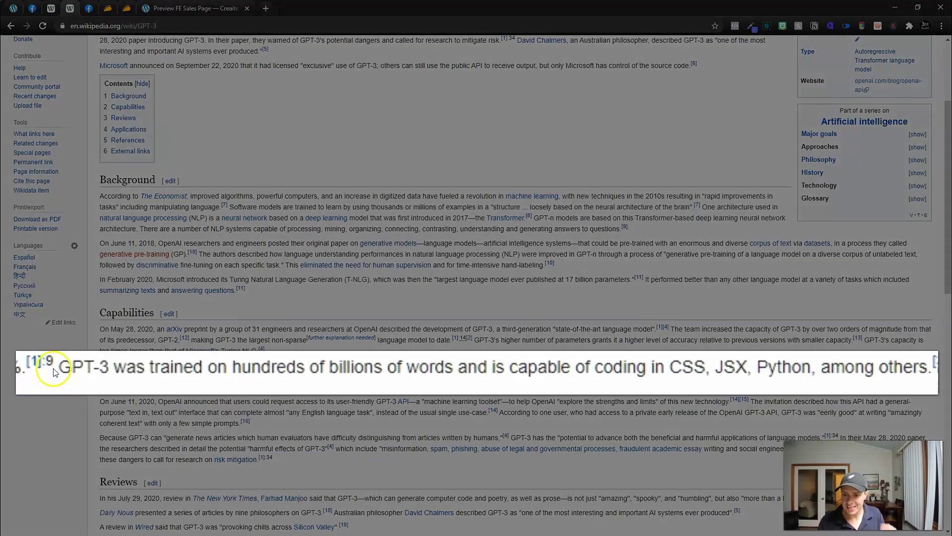
pyautogui.moveTo(53, 362); pyautogui.dragTo(359, 362)
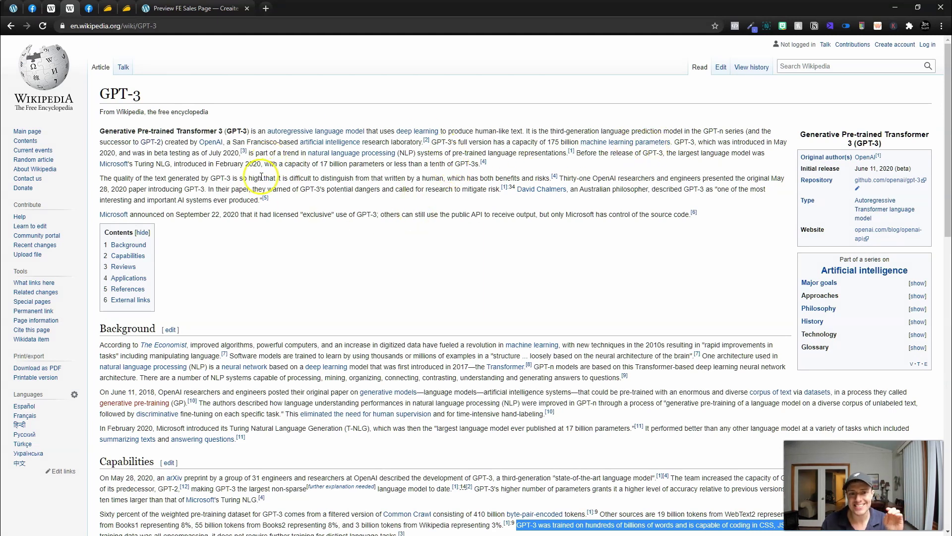
# Highlight GPT-2's scale-up origin, 1.5 billion parameter release and the 175-billion GPT-3 sentence.
pyautogui.click(54, 9)
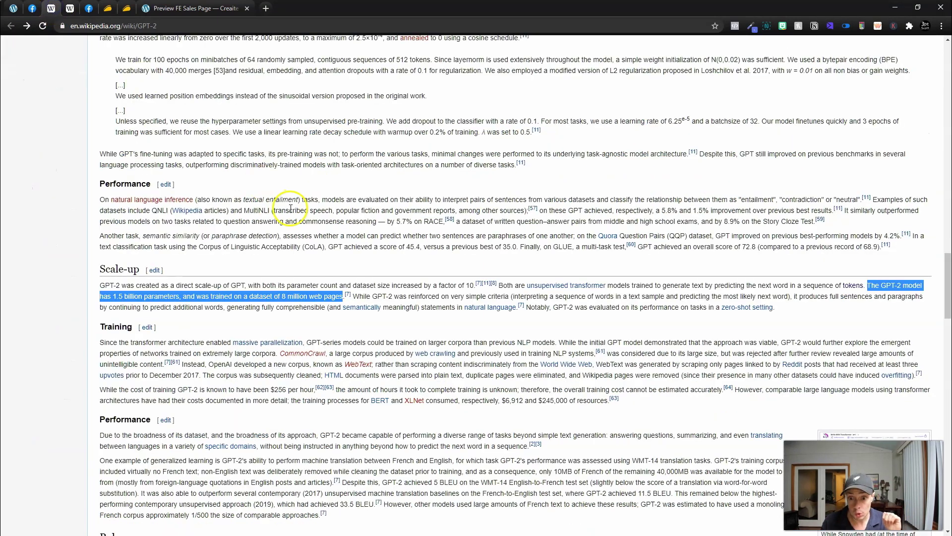
pyautogui.scroll(2, 308, 305)
pyautogui.scroll(10, 319, 368)
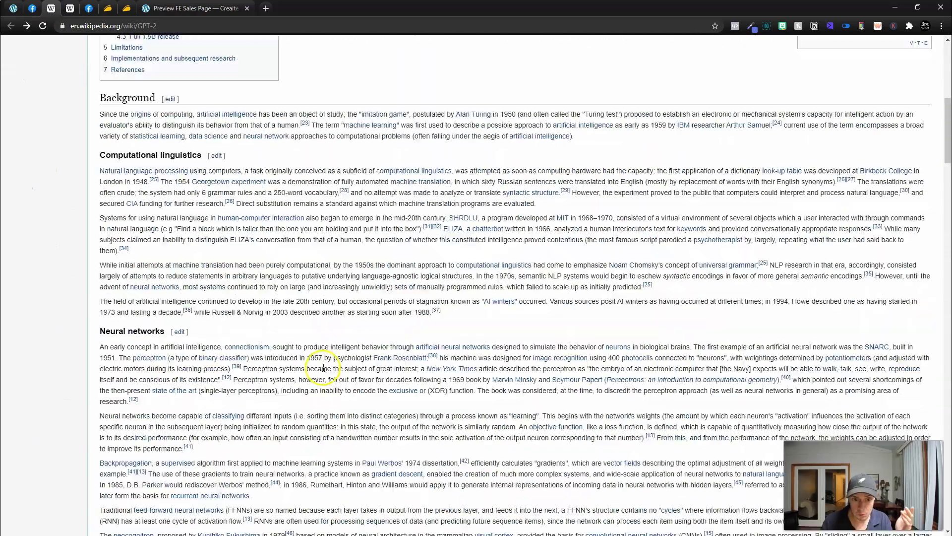
pyautogui.scroll(5, 322, 369)
pyautogui.moveTo(162, 158); pyautogui.dragTo(136, 155)
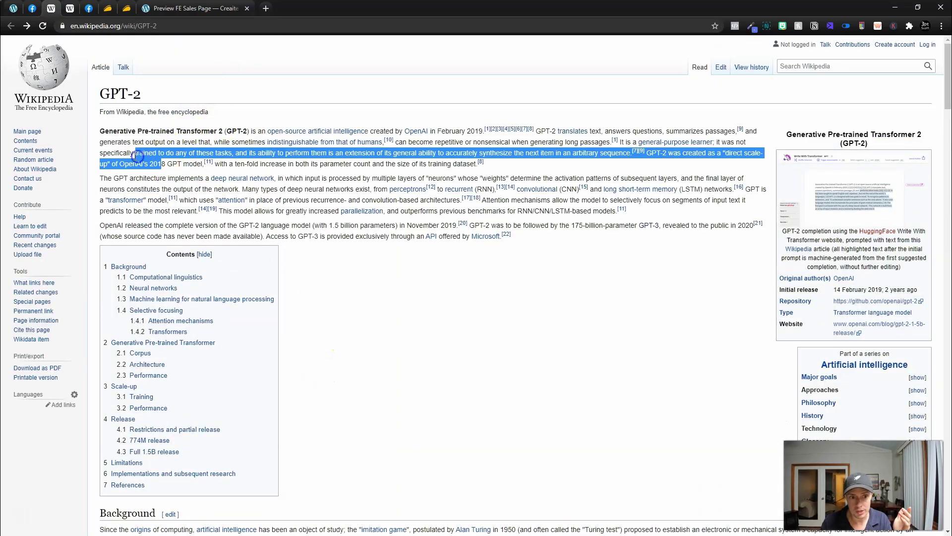
pyautogui.click(382, 291)
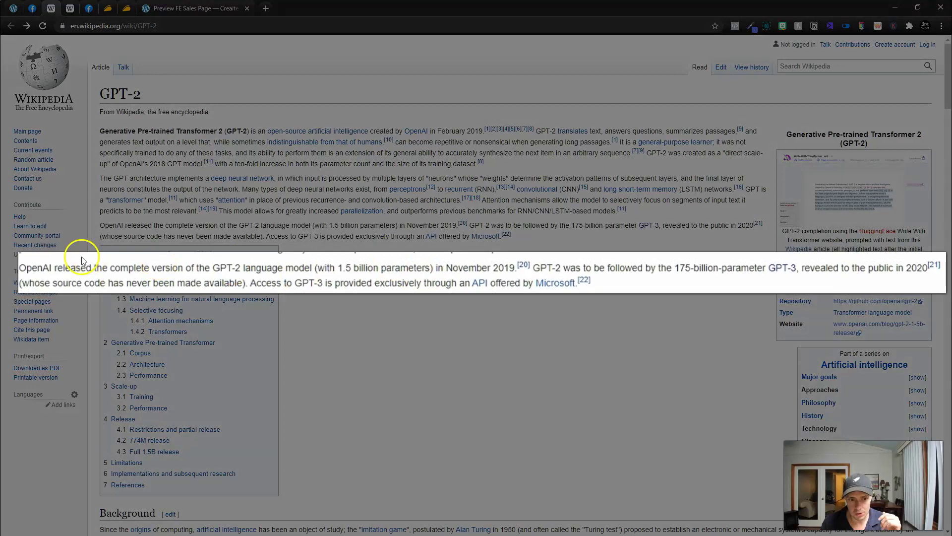
pyautogui.moveTo(82, 261); pyautogui.dragTo(411, 270)
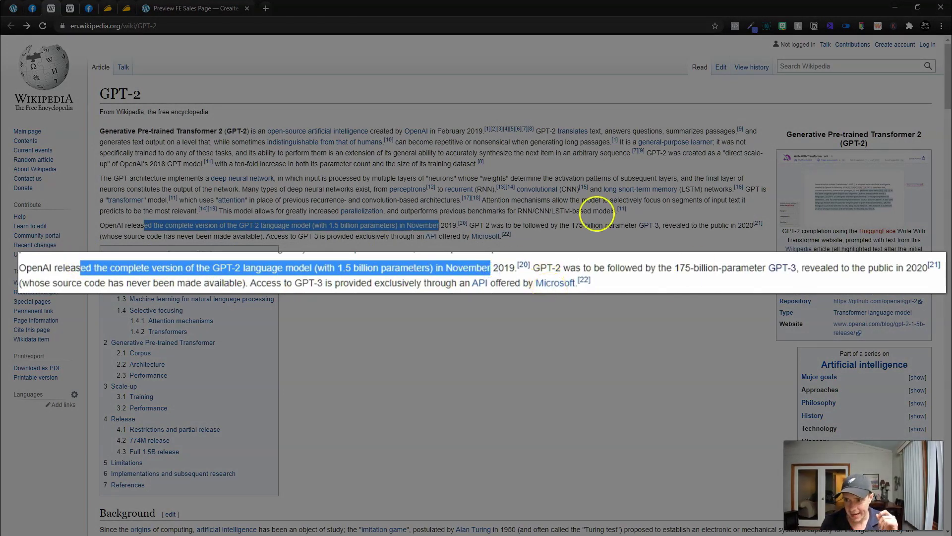
pyautogui.moveTo(588, 266)
pyautogui.mouseDown()
pyautogui.moveTo(796, 268)
pyautogui.moveTo(584, 282)
pyautogui.mouseUp()
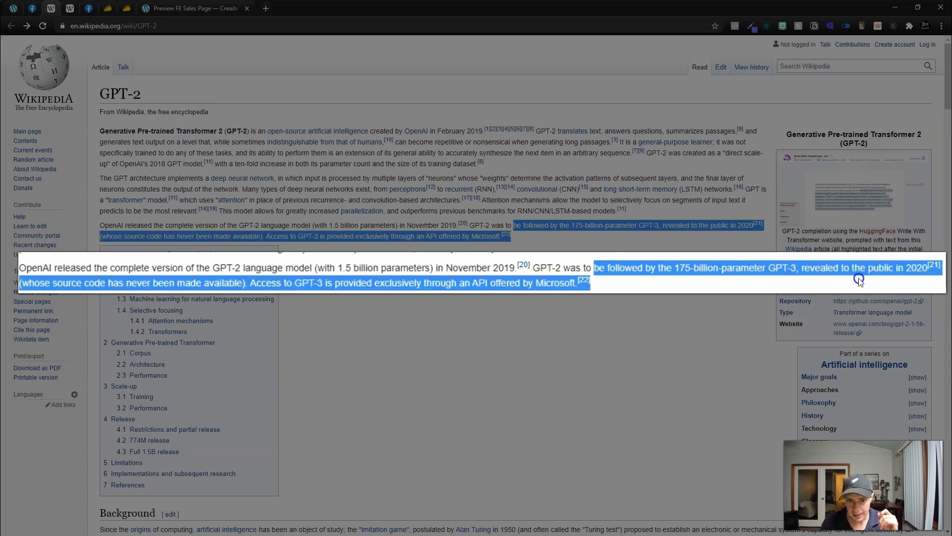
pyautogui.click(859, 282)
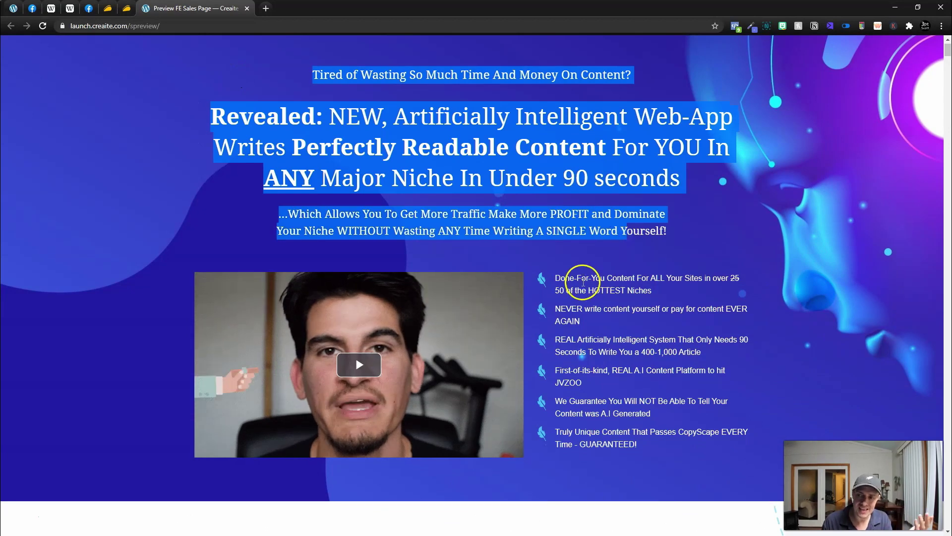
pyautogui.scroll(-2, 456, 285)
pyautogui.scroll(-1, 521, 298)
pyautogui.scroll(2, 522, 299)
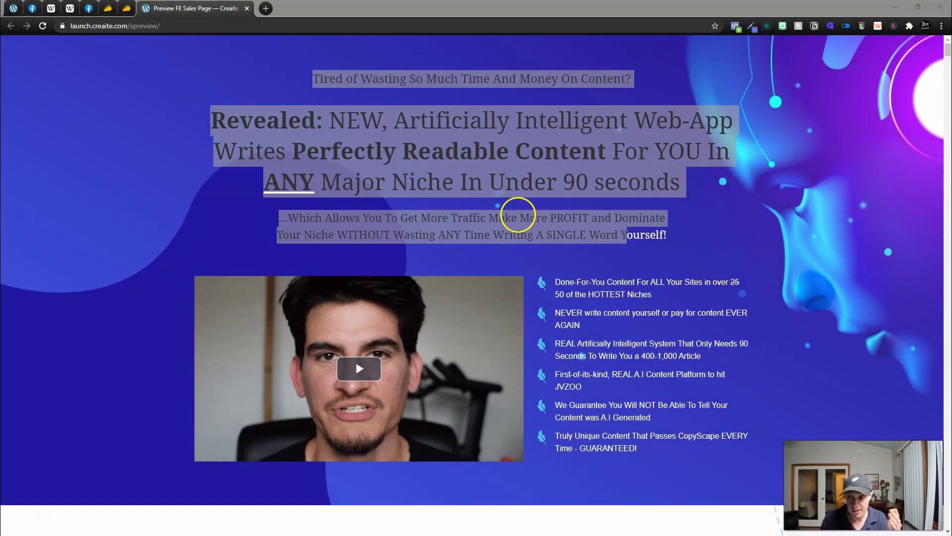
pyautogui.scroll(-2, 357, 349)
pyautogui.scroll(-5, 400, 439)
pyautogui.scroll(-5, 403, 443)
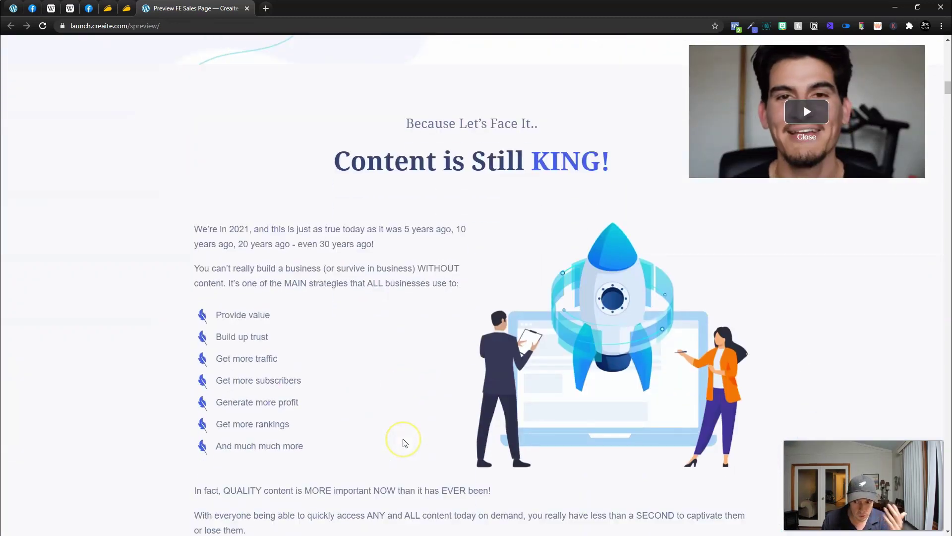
pyautogui.scroll(-5, 403, 443)
pyautogui.scroll(-5, 403, 442)
pyautogui.scroll(-2, 403, 442)
pyautogui.scroll(-3, 402, 440)
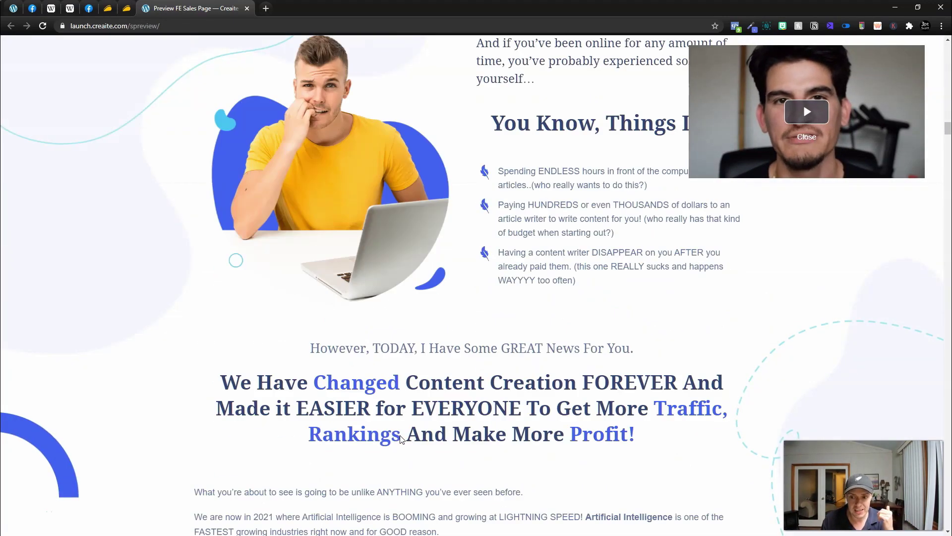
pyautogui.scroll(-3, 400, 440)
pyautogui.scroll(-5, 400, 440)
pyautogui.scroll(-4, 401, 439)
pyautogui.scroll(-4, 401, 440)
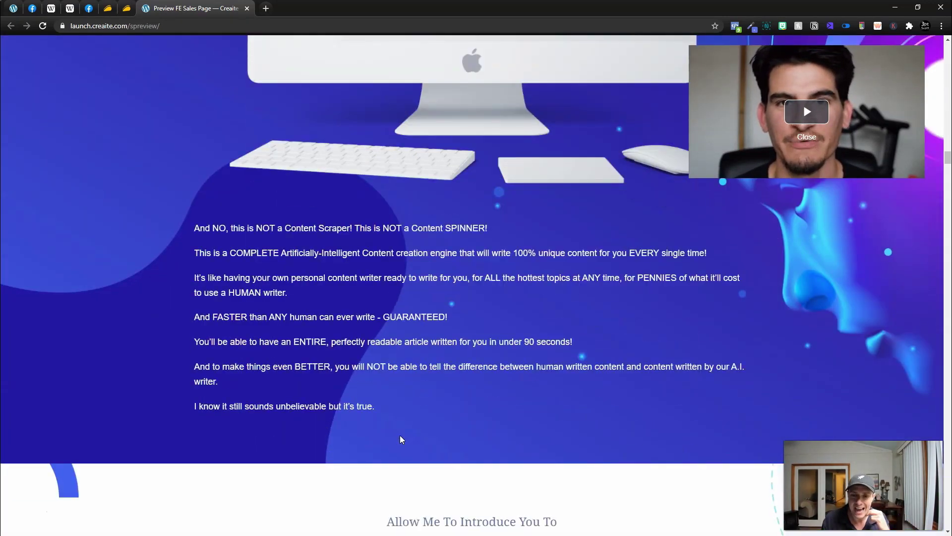
pyautogui.scroll(-3, 401, 440)
pyautogui.scroll(-4, 401, 440)
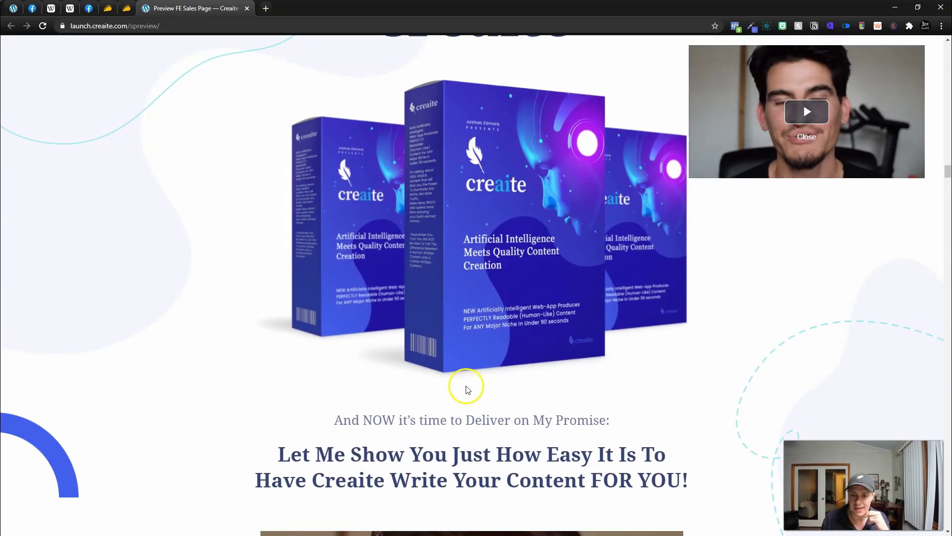
pyautogui.scroll(-4, 465, 389)
pyautogui.scroll(-5, 466, 388)
pyautogui.scroll(-5, 466, 389)
pyautogui.scroll(2, 467, 391)
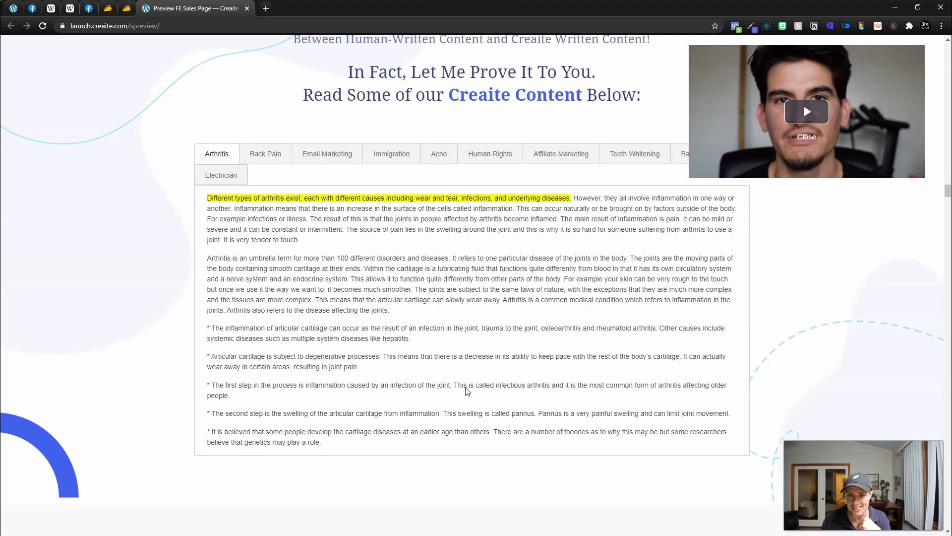
# Skim the sales page to the arthritis sample article, then switch to jv.creaite.com with Ctrl+1.
pyautogui.hotkey('ctrl', '1')
pyautogui.scroll(-3, 574, 341)
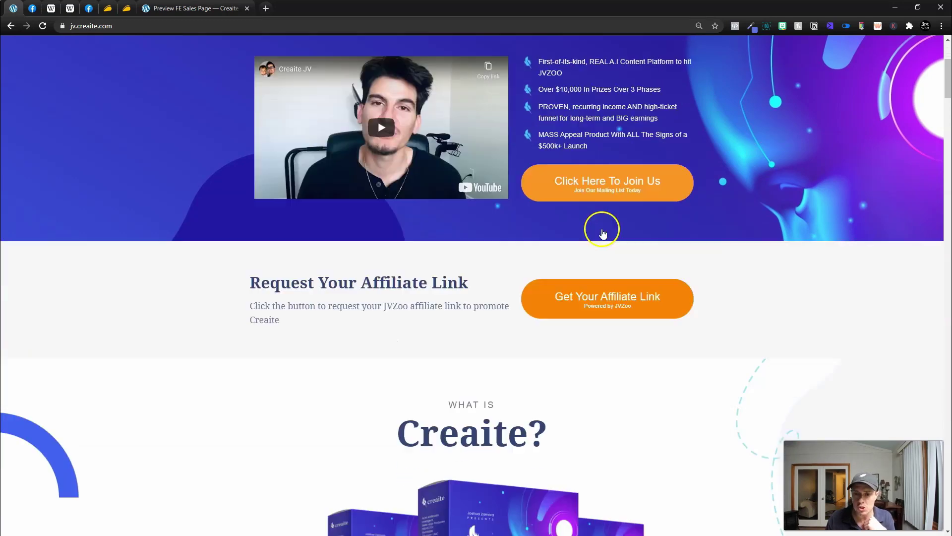
pyautogui.scroll(-2, 603, 233)
pyautogui.scroll(-3, 602, 234)
pyautogui.scroll(-3, 599, 239)
pyautogui.scroll(-5, 599, 244)
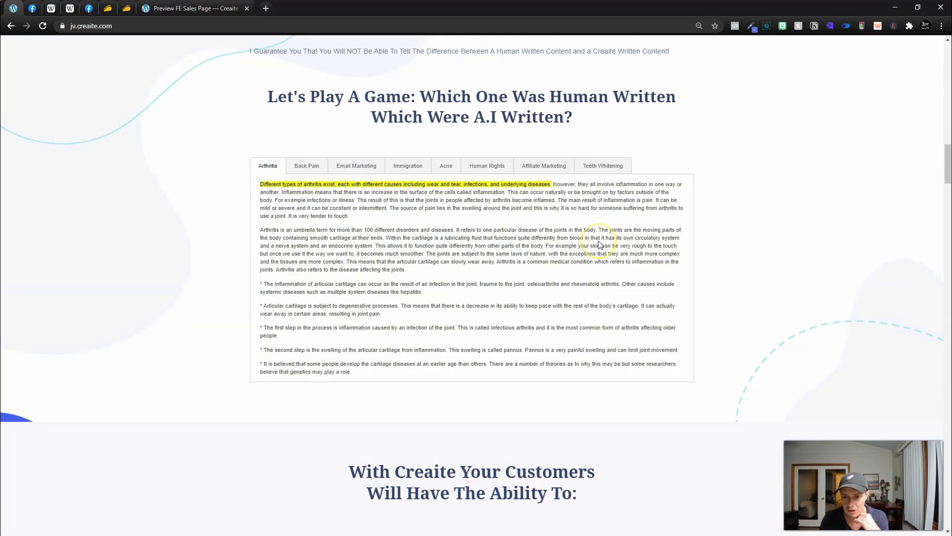
pyautogui.scroll(-1, 599, 244)
pyautogui.scroll(-5, 599, 244)
pyautogui.scroll(-4, 596, 246)
pyautogui.scroll(-3, 595, 247)
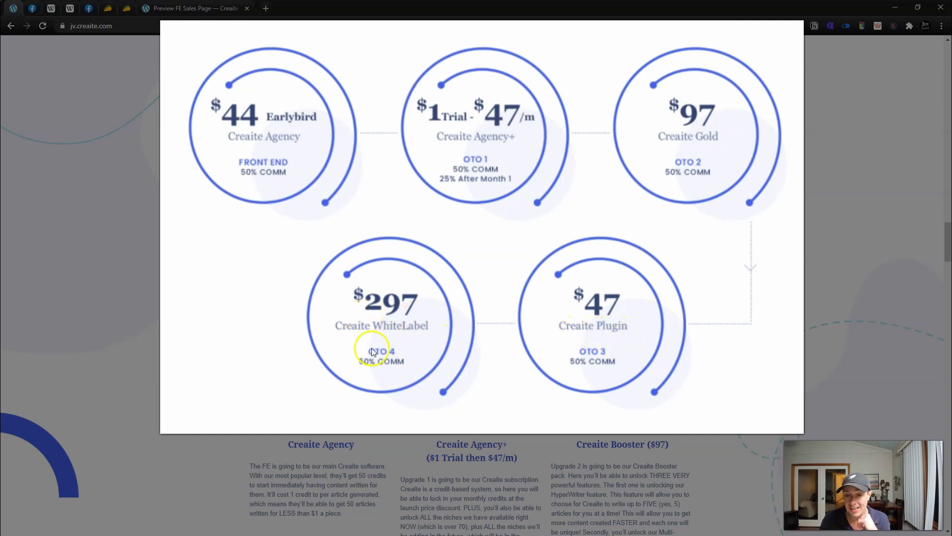
pyautogui.click(414, 335)
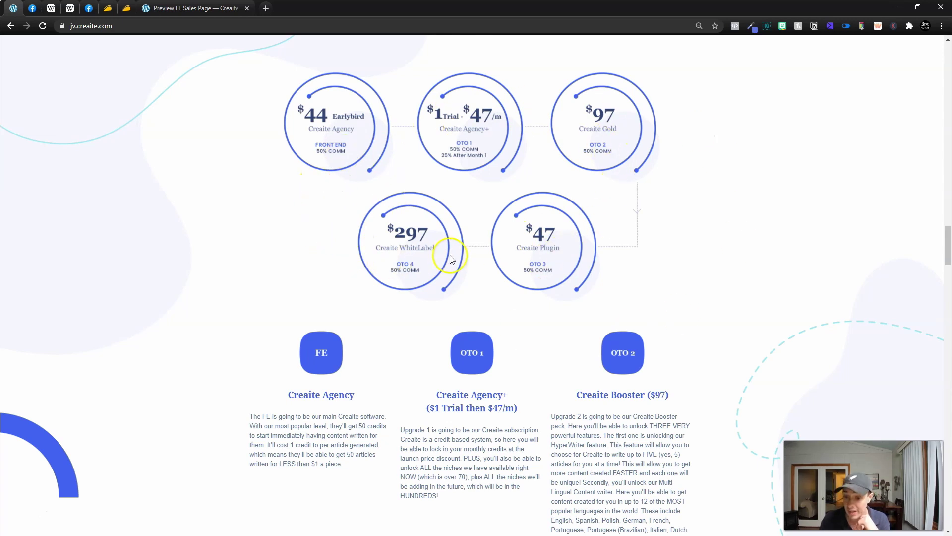
pyautogui.scroll(-3, 450, 258)
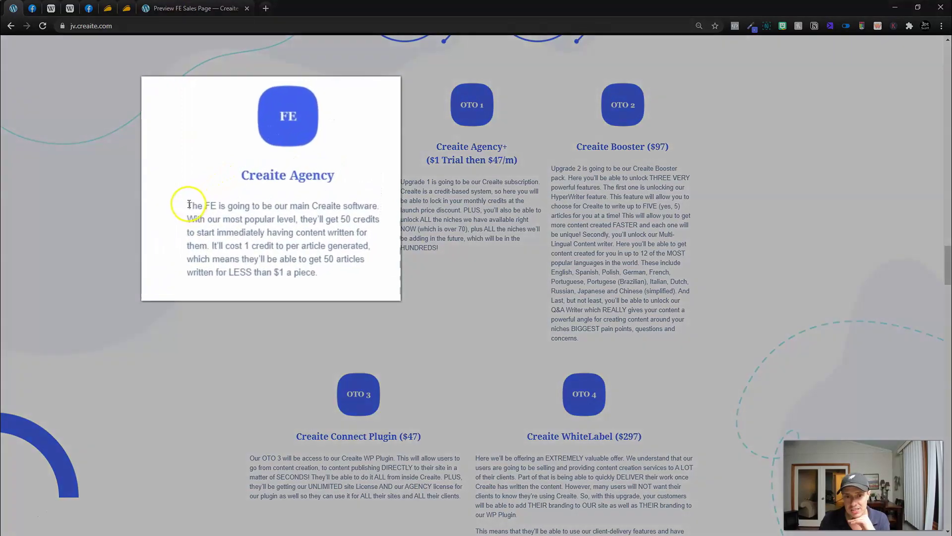
pyautogui.moveTo(147, 231)
pyautogui.mouseDown()
pyautogui.moveTo(245, 234)
pyautogui.moveTo(335, 309)
pyautogui.mouseUp()
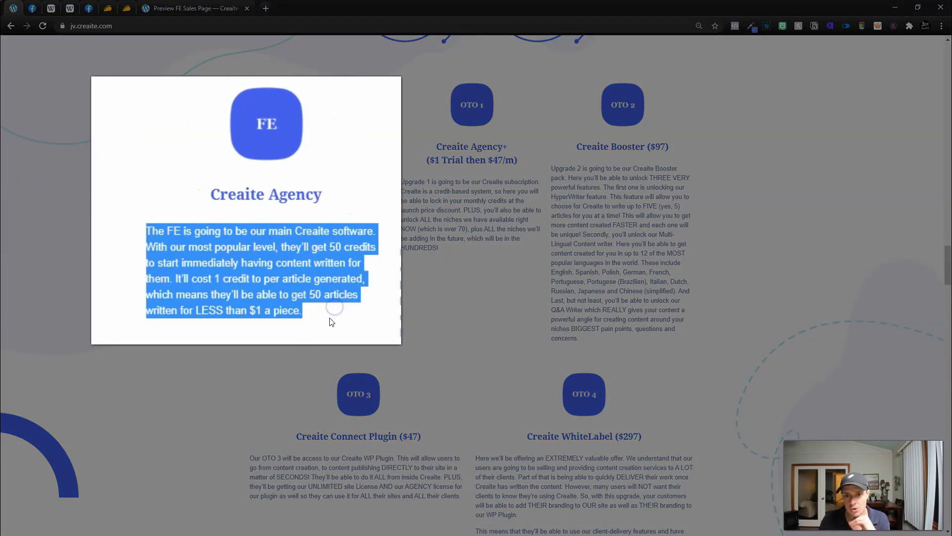
pyautogui.scroll(-1, 331, 322)
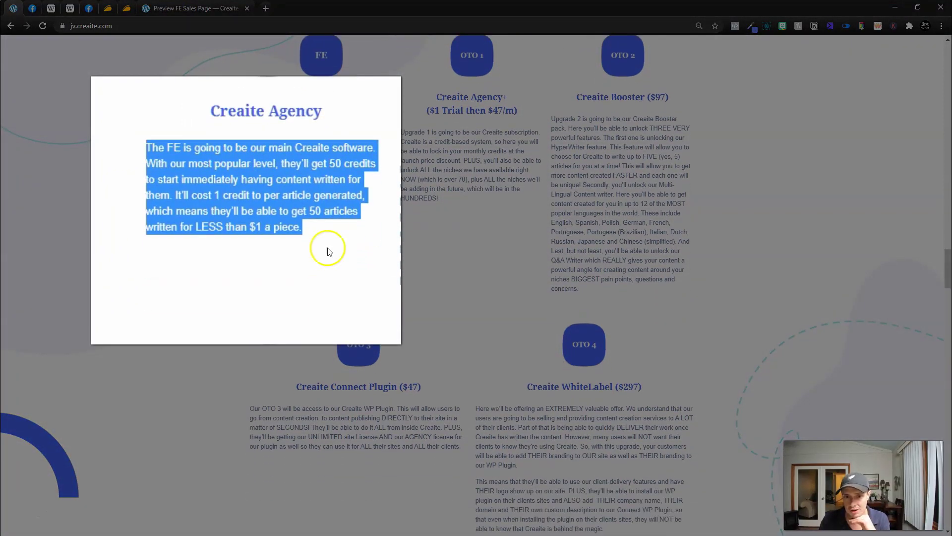
pyautogui.moveTo(281, 164); pyautogui.dragTo(347, 179)
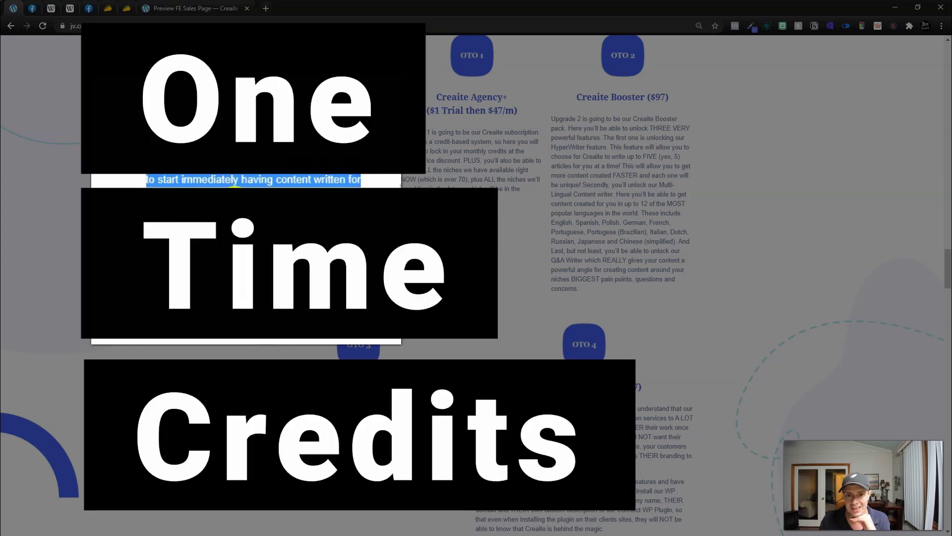
pyautogui.click(325, 188)
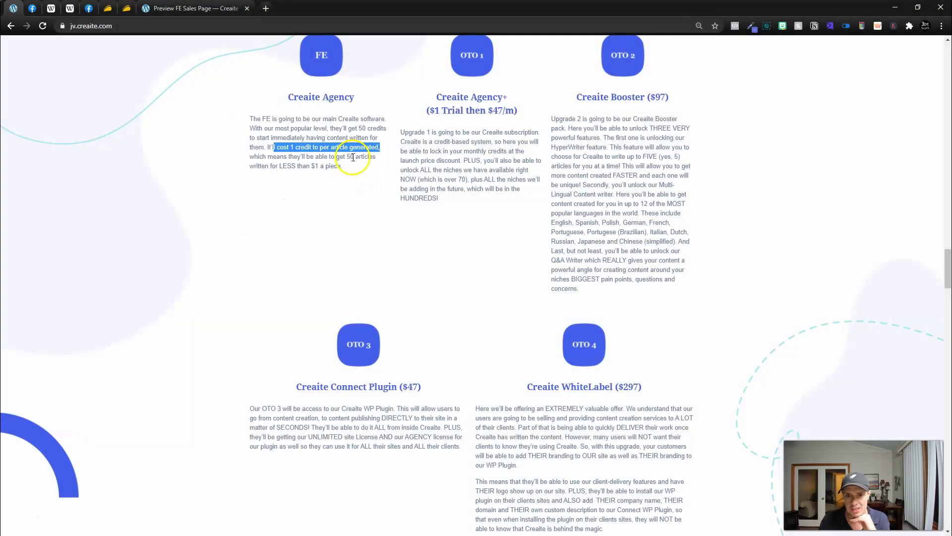
pyautogui.click(351, 158)
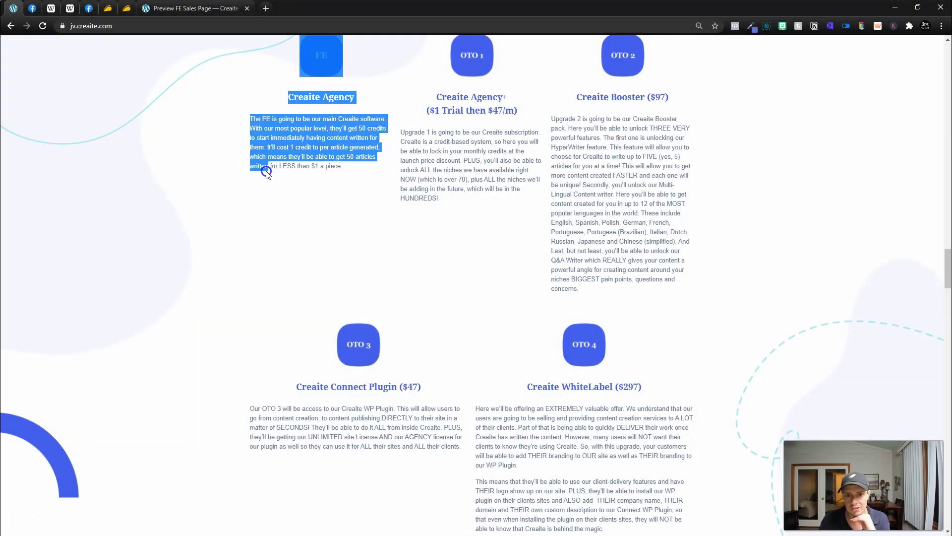
pyautogui.moveTo(274, 167); pyautogui.dragTo(335, 165)
pyautogui.scroll(2, 354, 192)
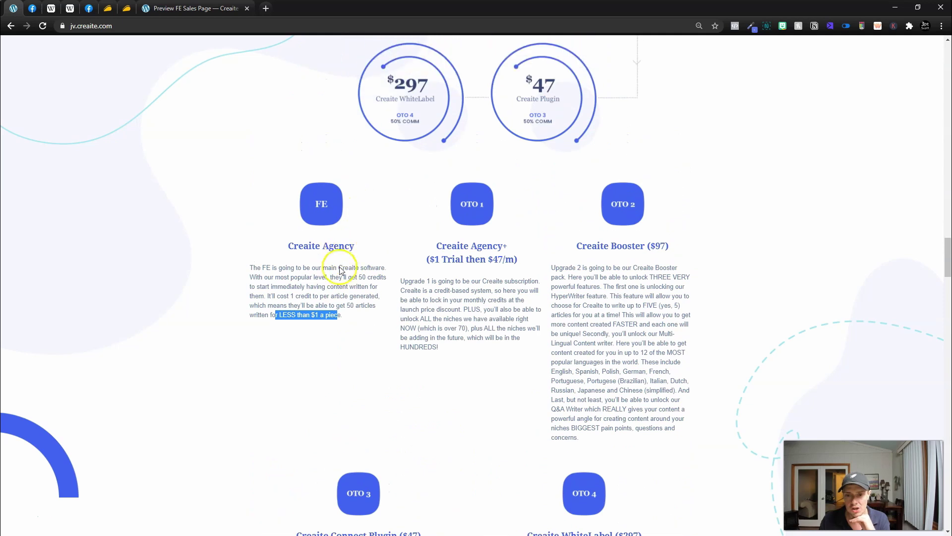
pyautogui.click(327, 336)
pyautogui.scroll(3, 322, 286)
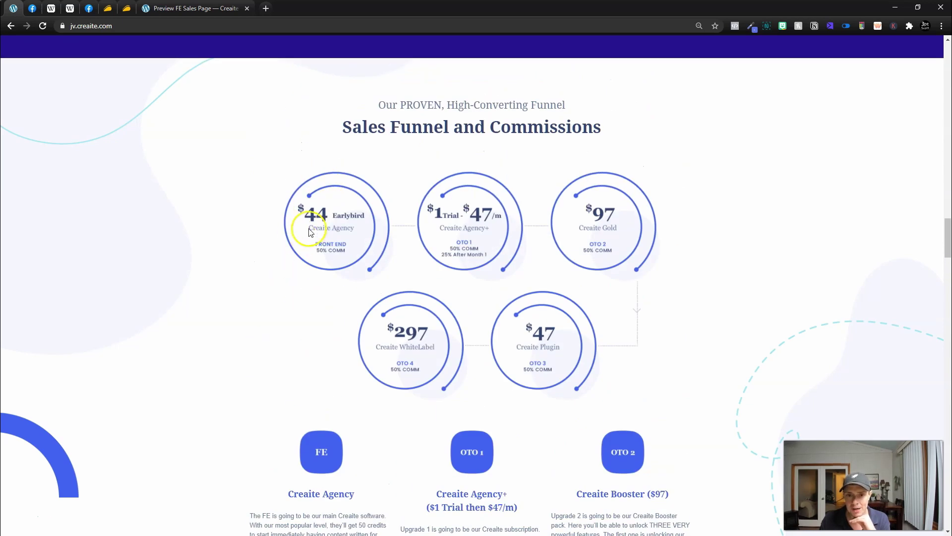
pyautogui.scroll(-2, 311, 227)
pyautogui.scroll(2, 310, 436)
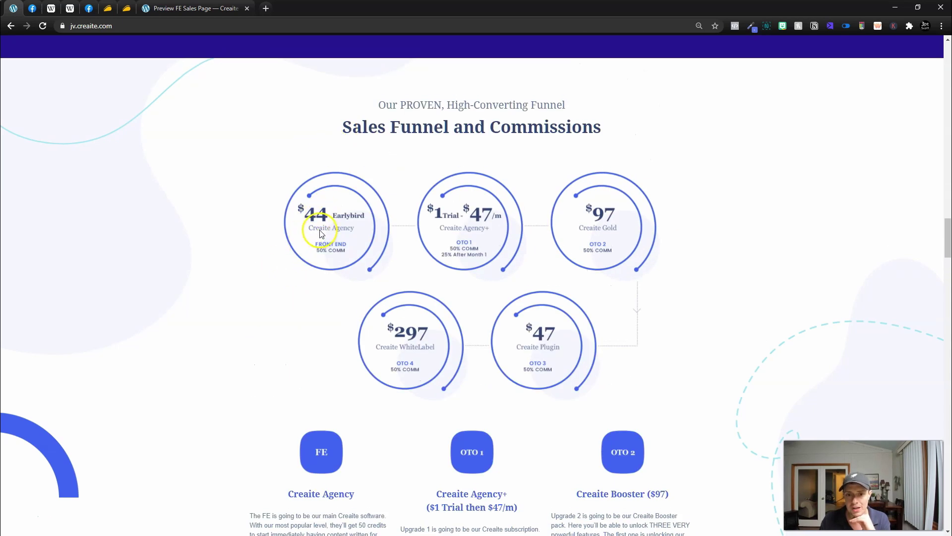
pyautogui.scroll(-1, 320, 232)
pyautogui.scroll(-1, 320, 233)
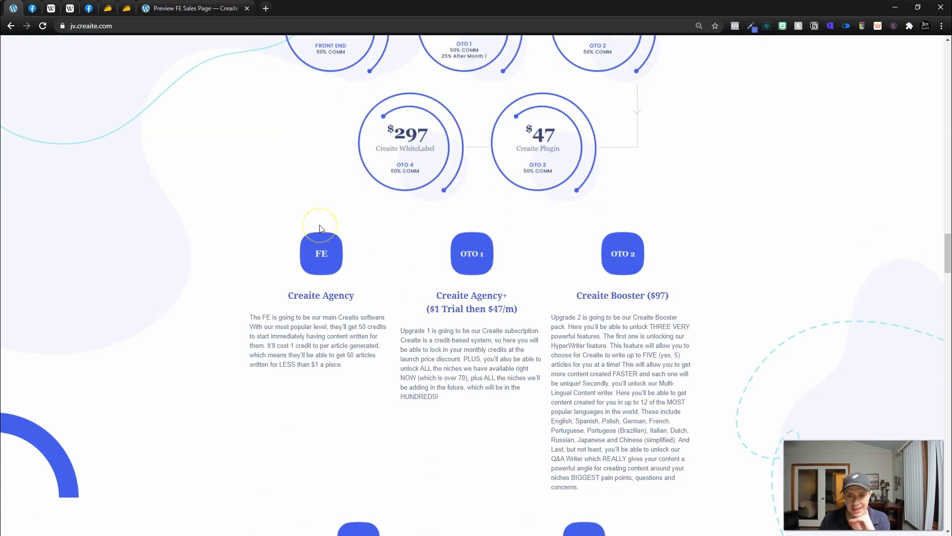
pyautogui.scroll(1, 320, 230)
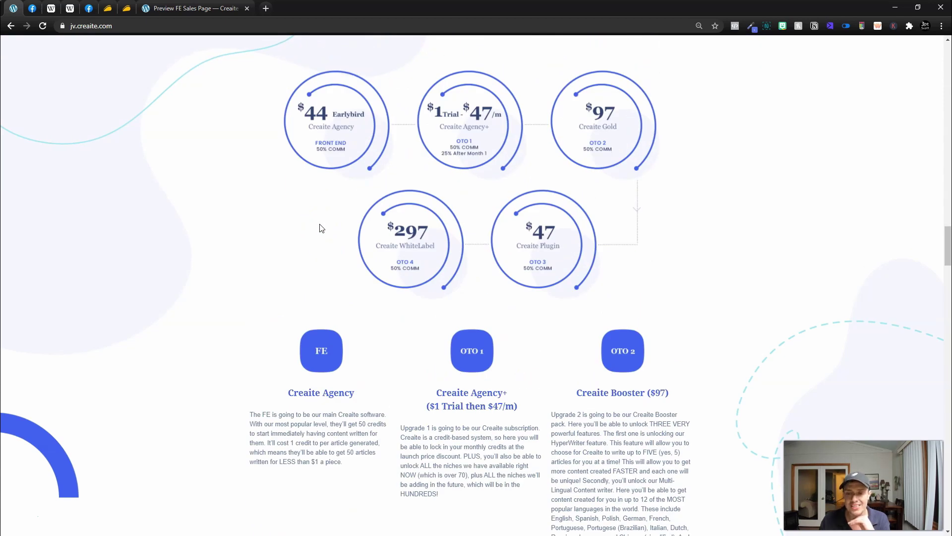
pyautogui.scroll(-1, 321, 229)
pyautogui.scroll(1, 322, 228)
pyautogui.scroll(-1, 322, 227)
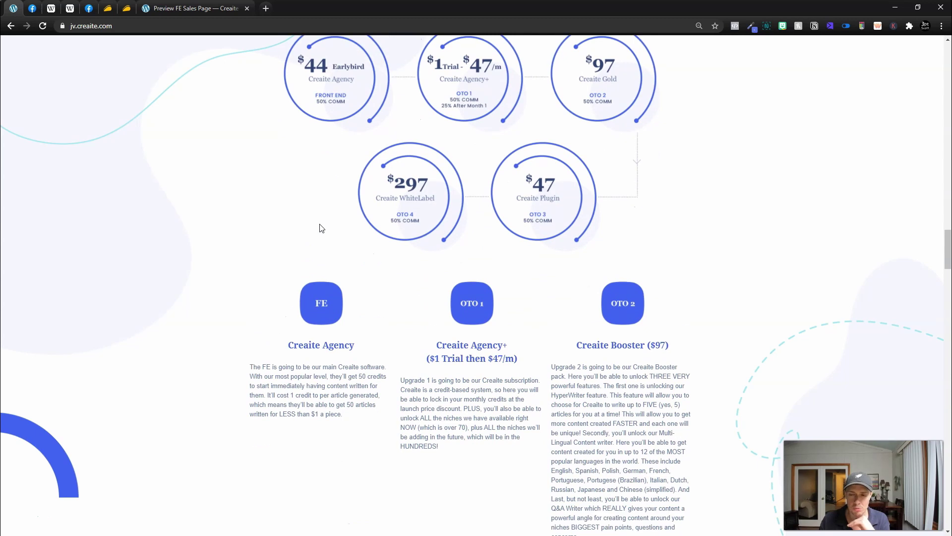
pyautogui.scroll(-2, 335, 227)
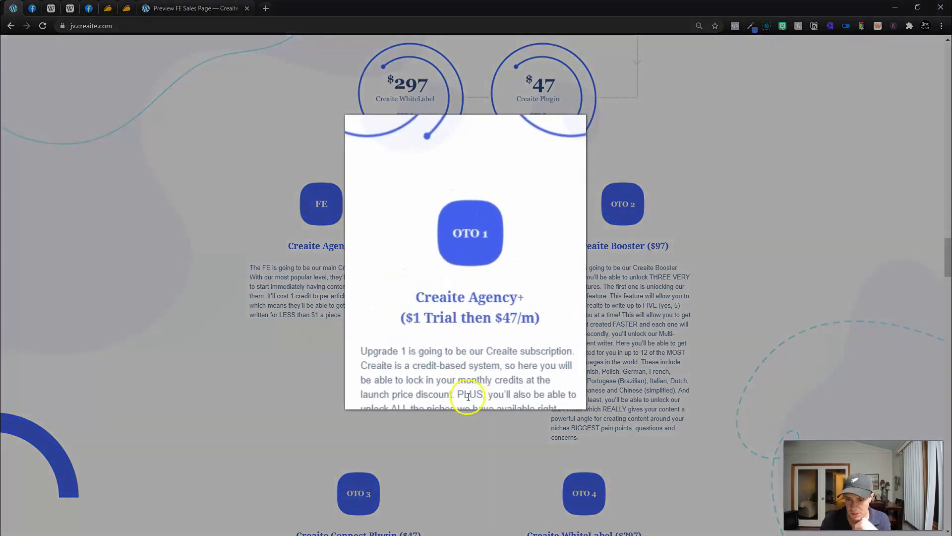
pyautogui.moveTo(455, 343)
pyautogui.mouseDown()
pyautogui.moveTo(480, 397)
pyautogui.moveTo(487, 348)
pyautogui.moveTo(392, 363)
pyautogui.mouseUp()
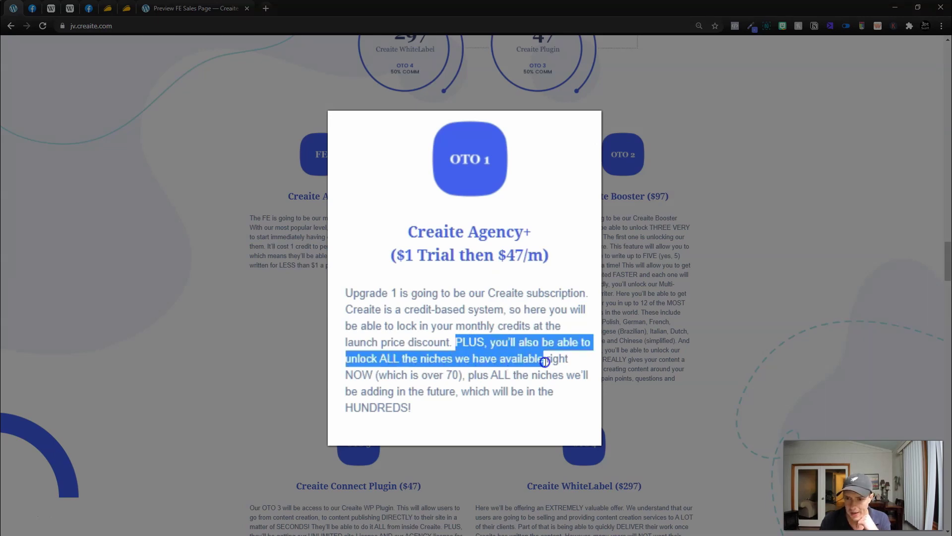
pyautogui.moveTo(545, 361)
pyautogui.mouseDown()
pyautogui.moveTo(435, 375)
pyautogui.moveTo(501, 298)
pyautogui.mouseUp()
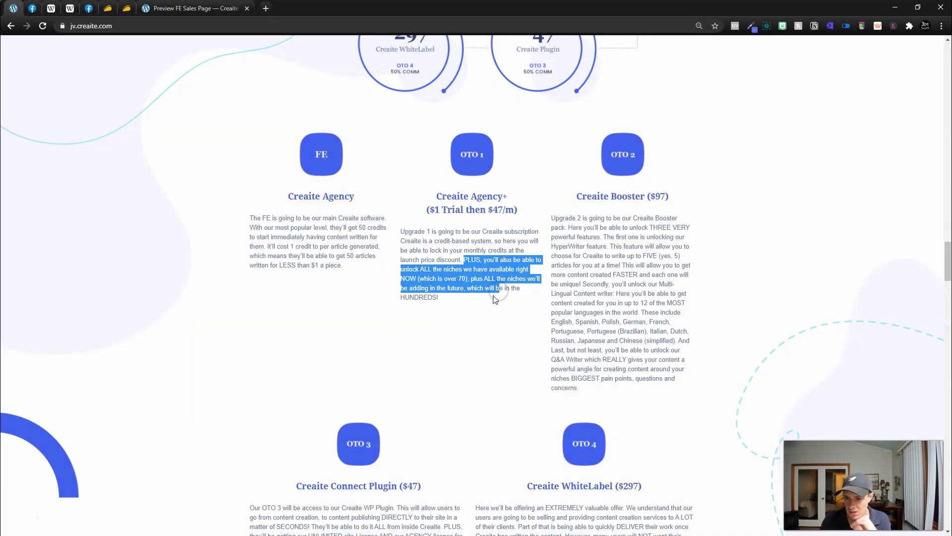
pyautogui.click(493, 298)
pyautogui.moveTo(496, 306); pyautogui.dragTo(439, 286)
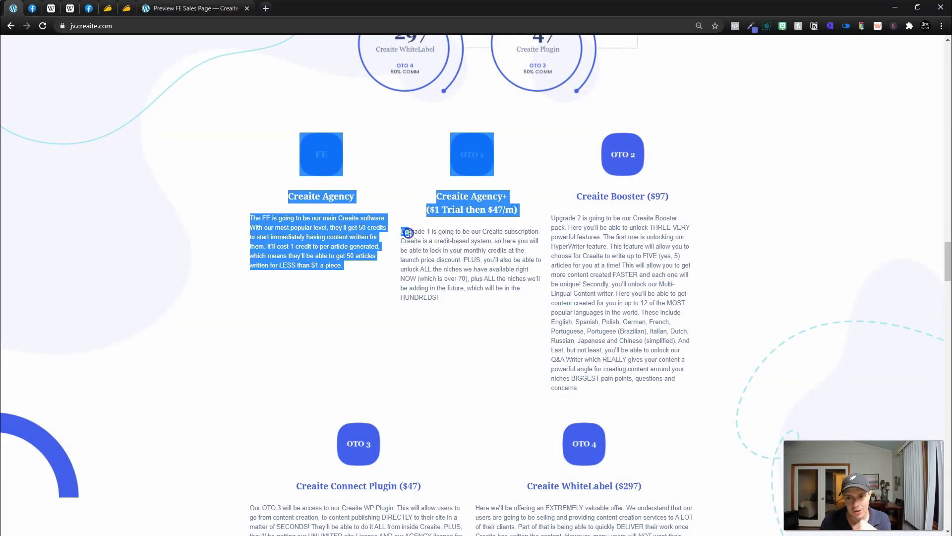
pyautogui.click(453, 268)
pyautogui.click(534, 293)
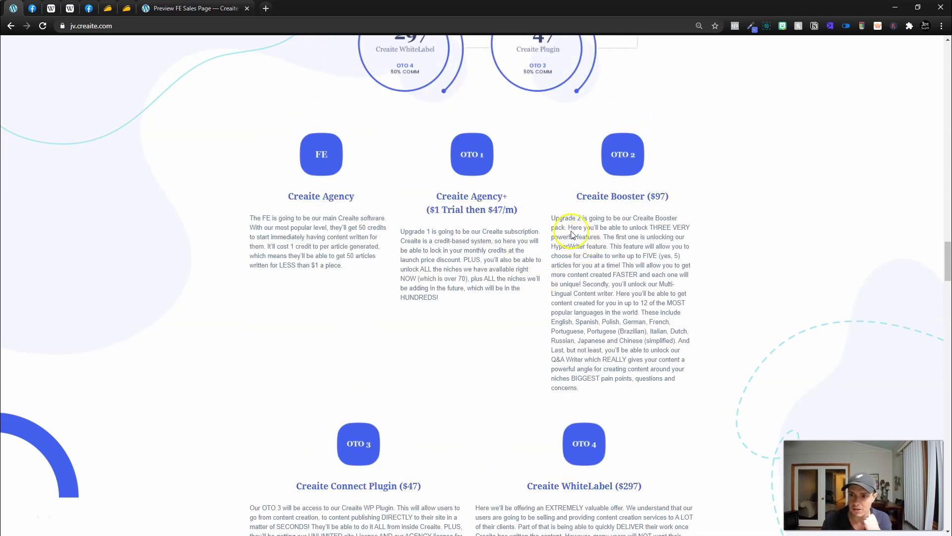
pyautogui.moveTo(577, 195); pyautogui.dragTo(636, 196)
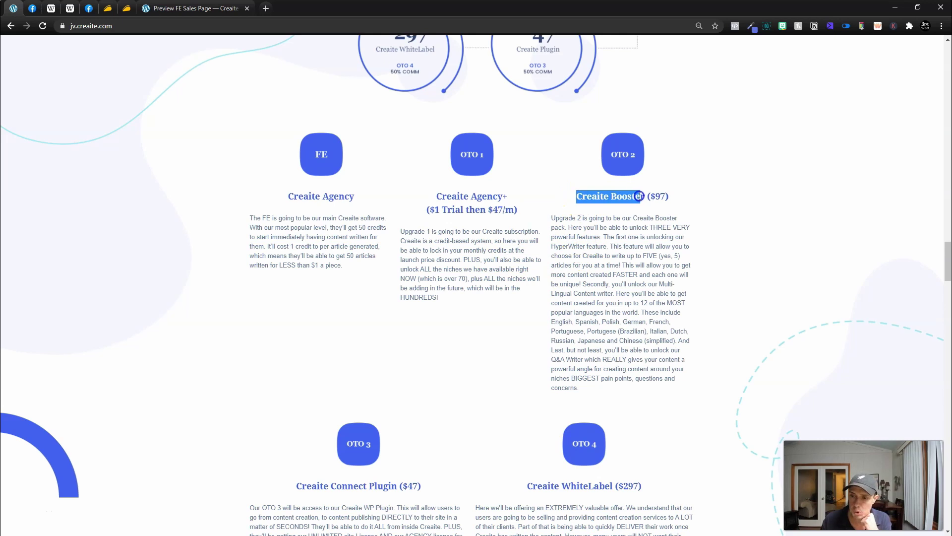
pyautogui.moveTo(658, 227); pyautogui.dragTo(598, 238)
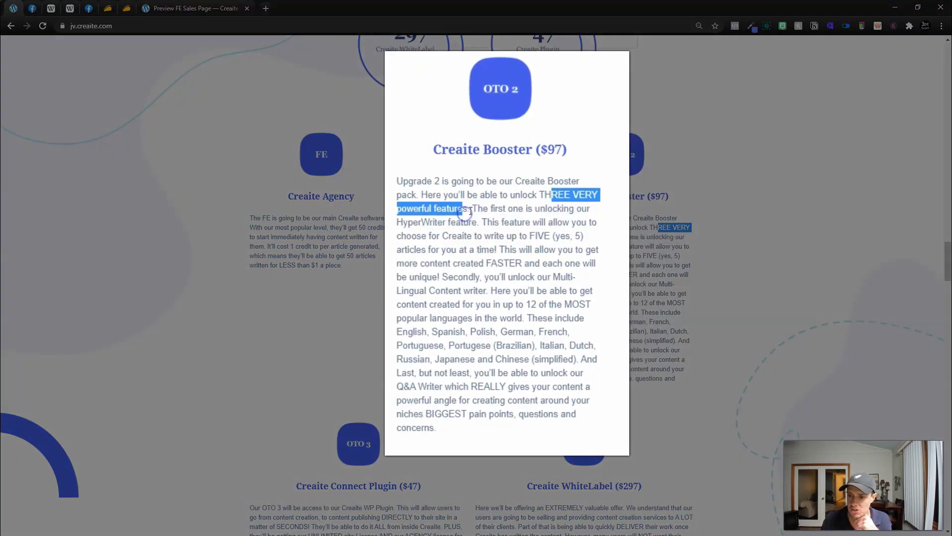
pyautogui.moveTo(464, 214); pyautogui.dragTo(466, 213)
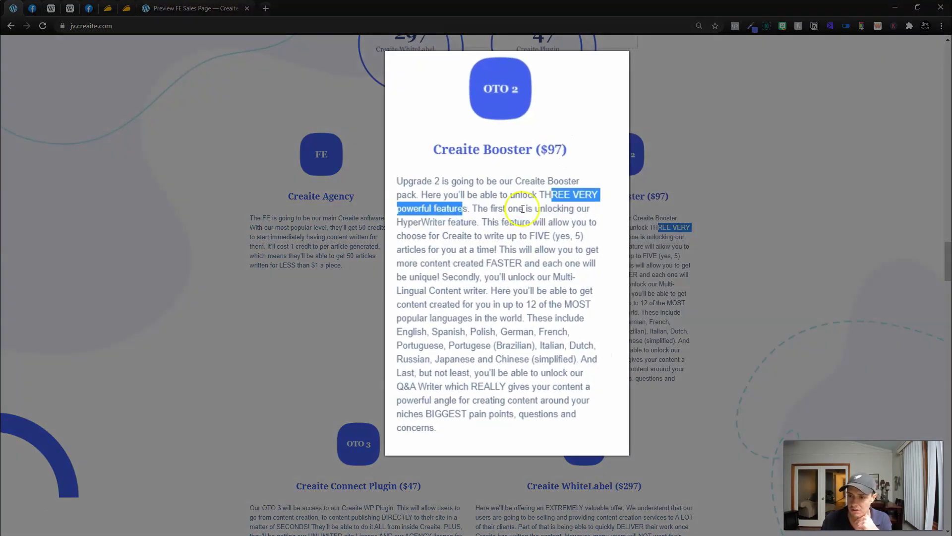
pyautogui.doubleClick(424, 221)
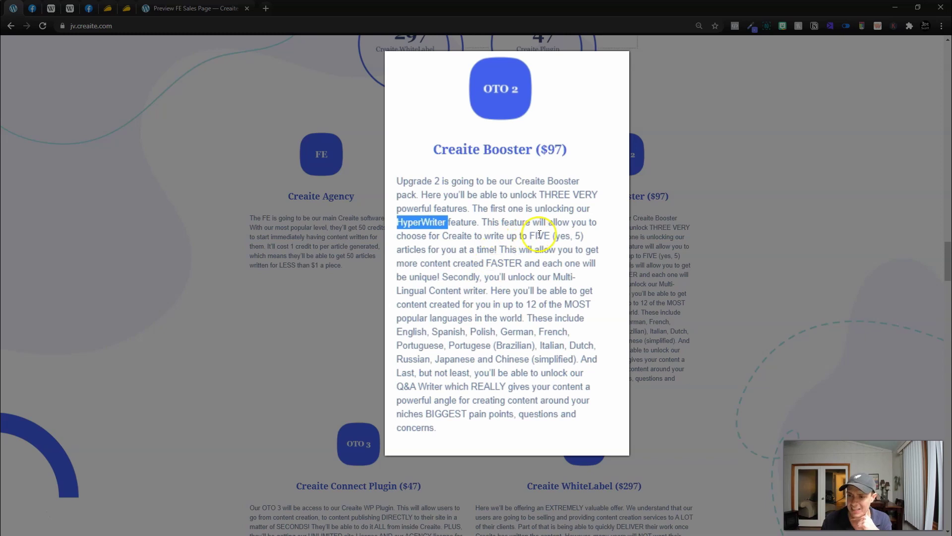
pyautogui.moveTo(498, 248); pyautogui.dragTo(612, 338)
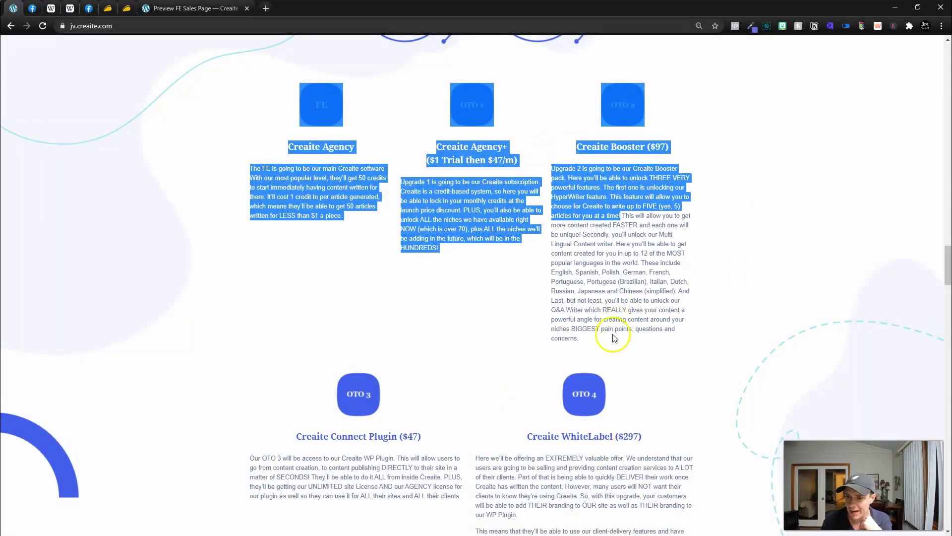
pyautogui.click(612, 337)
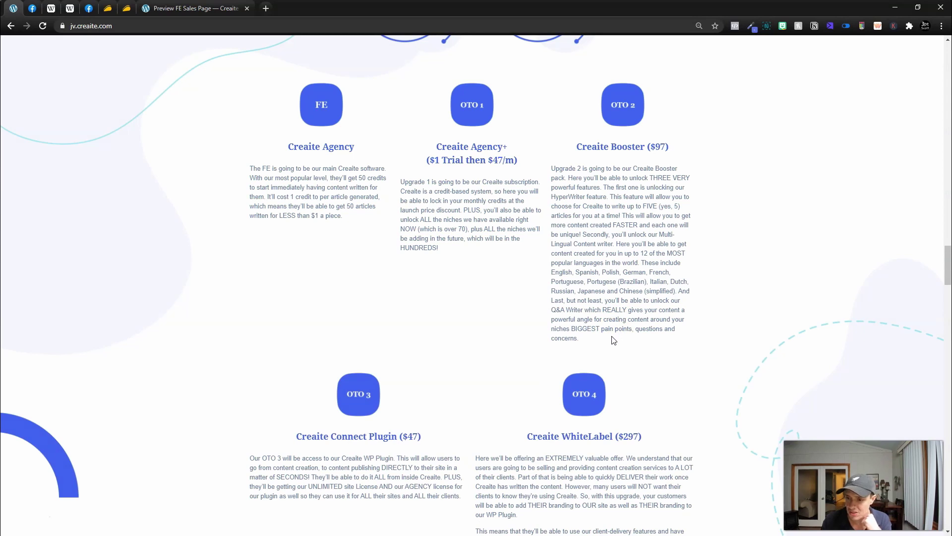
pyautogui.scroll(-1, 613, 340)
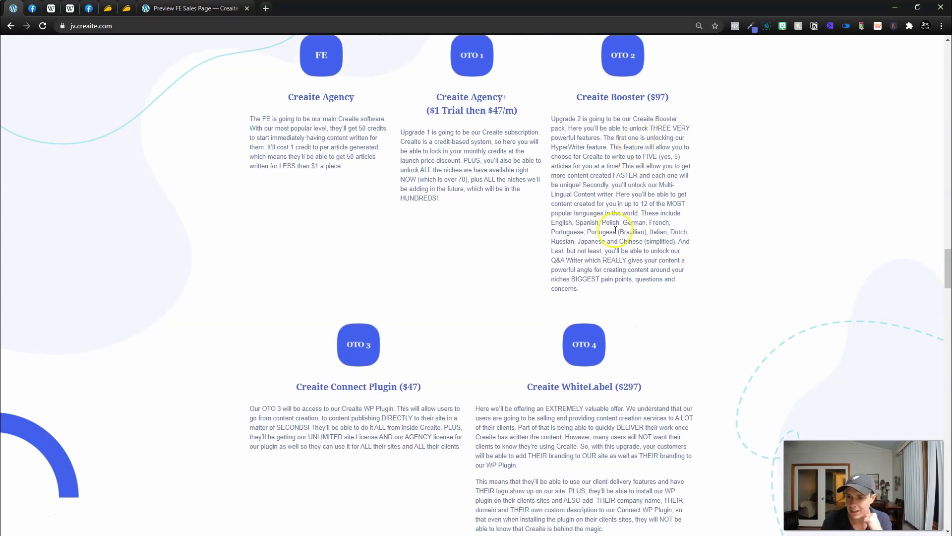
pyautogui.scroll(-1, 615, 230)
pyautogui.scroll(-1, 612, 255)
pyautogui.scroll(2, 601, 276)
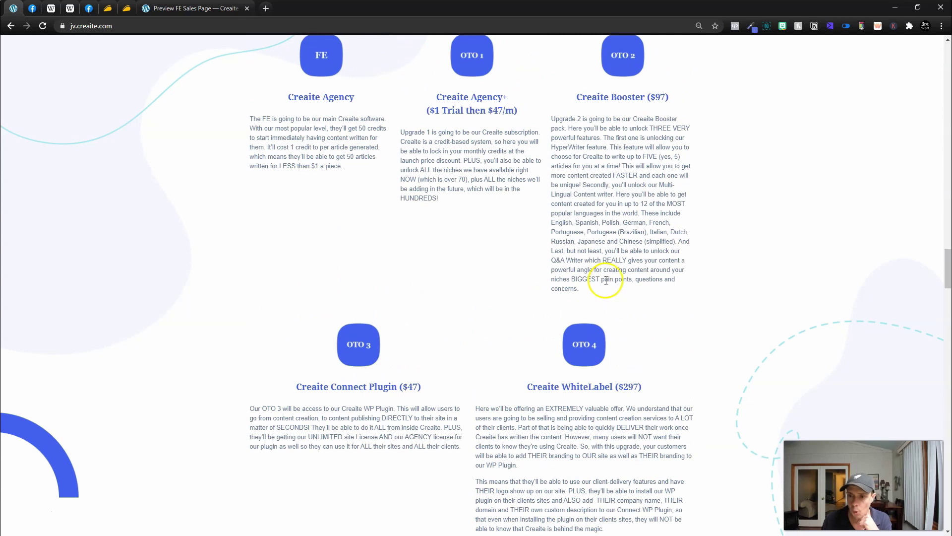
pyautogui.scroll(-1, 330, 315)
pyautogui.scroll(-1, 334, 283)
pyautogui.scroll(-2, 334, 282)
pyautogui.click(327, 268)
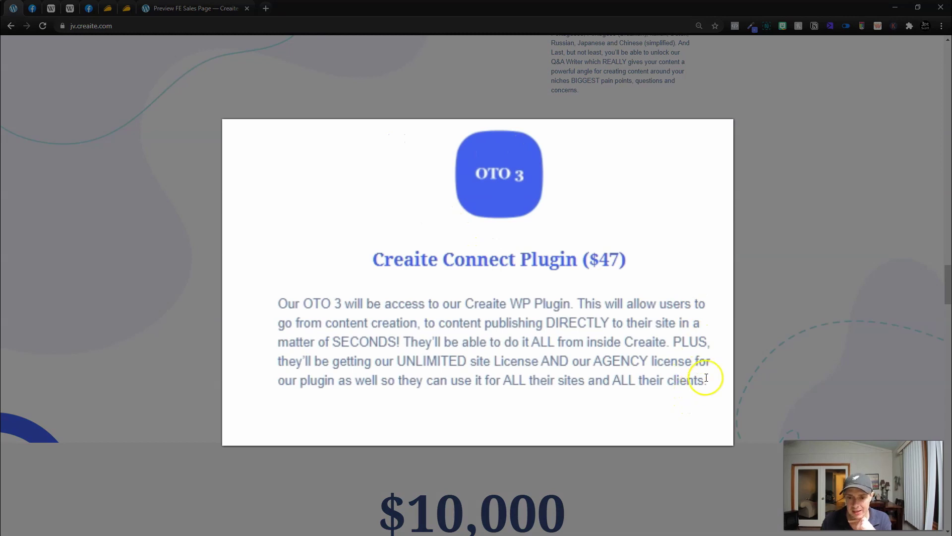
pyautogui.moveTo(707, 378); pyautogui.dragTo(618, 347)
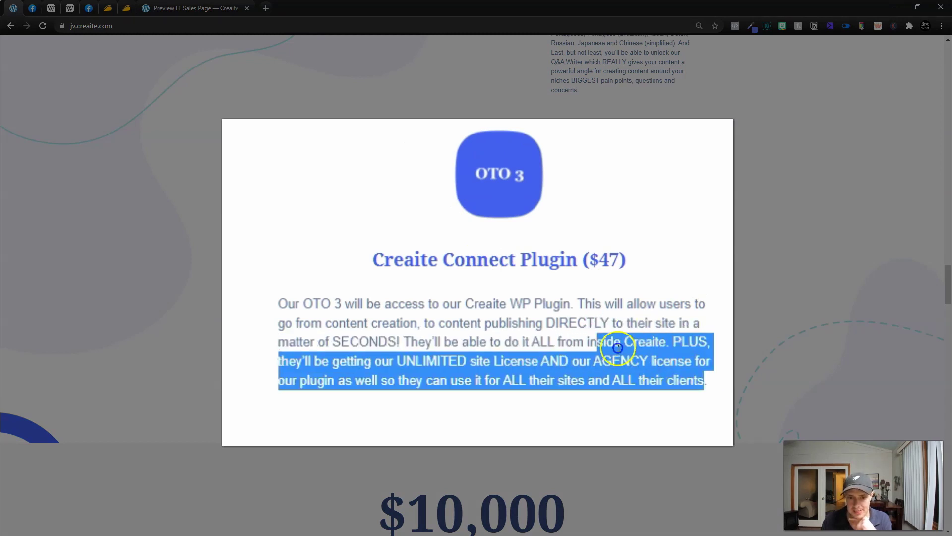
pyautogui.moveTo(617, 348); pyautogui.dragTo(394, 362)
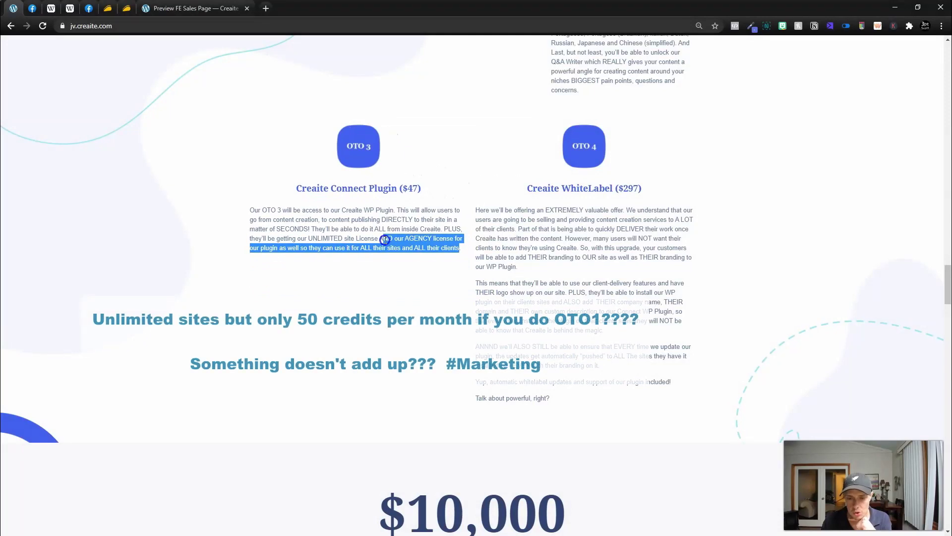
pyautogui.moveTo(405, 259); pyautogui.dragTo(358, 229)
pyautogui.click(392, 206)
pyautogui.scroll(1, 345, 229)
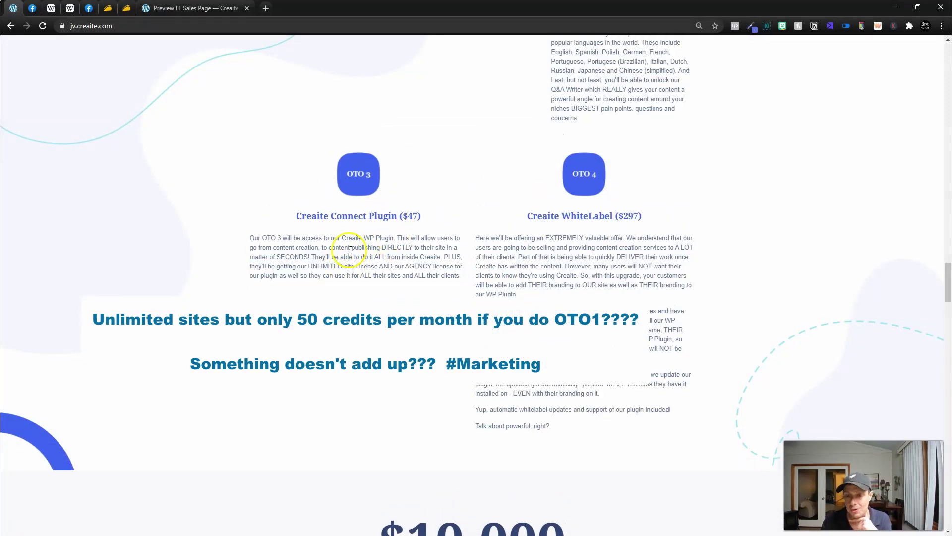
pyautogui.click(475, 269)
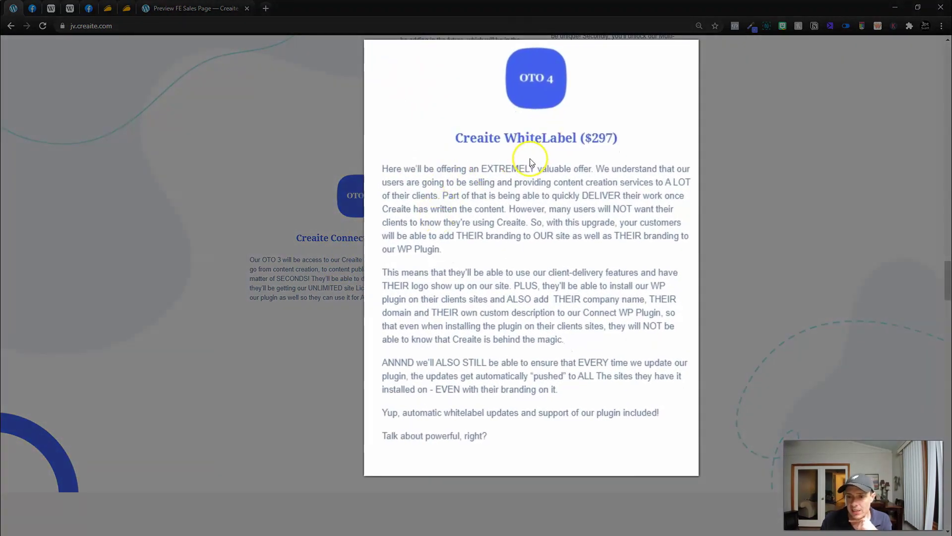
# Highlight the WhiteLabel offer's opening, own-branding and client logo passages.
pyautogui.moveTo(382, 168); pyautogui.dragTo(562, 173)
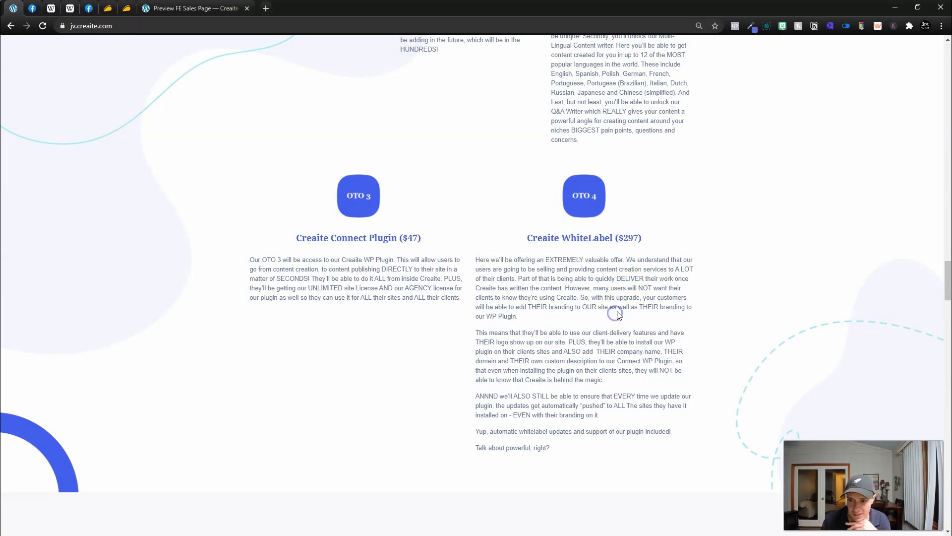
pyautogui.moveTo(617, 278); pyautogui.dragTo(634, 315)
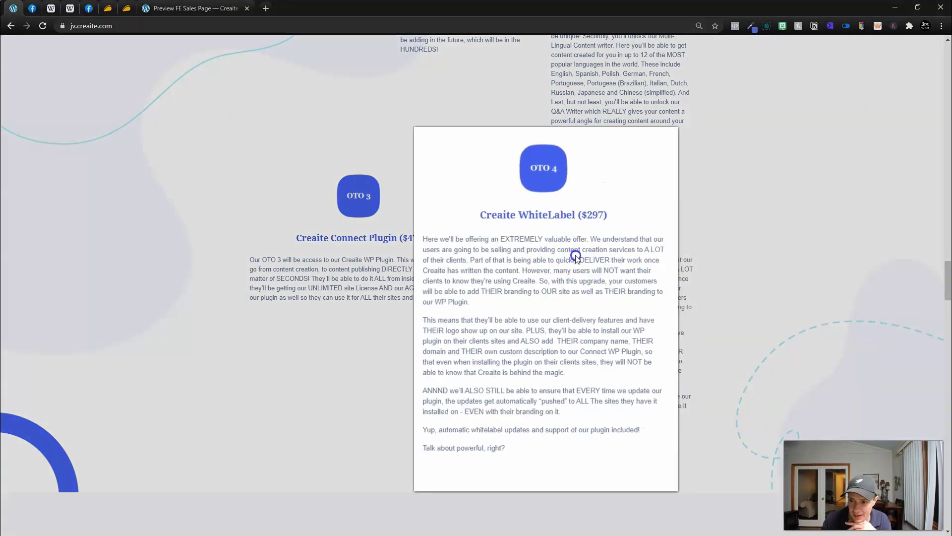
pyautogui.click(442, 204)
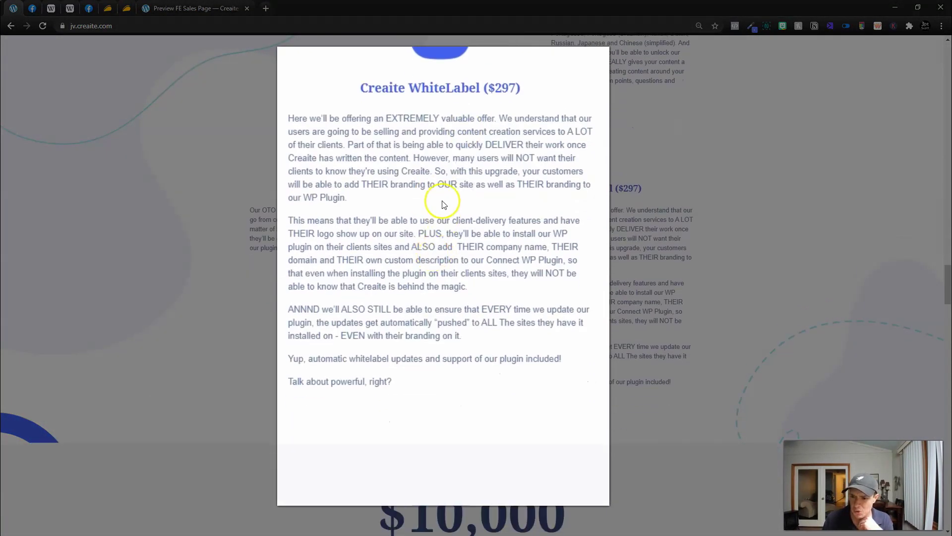
pyautogui.moveTo(443, 206); pyautogui.dragTo(482, 247)
pyautogui.click(483, 237)
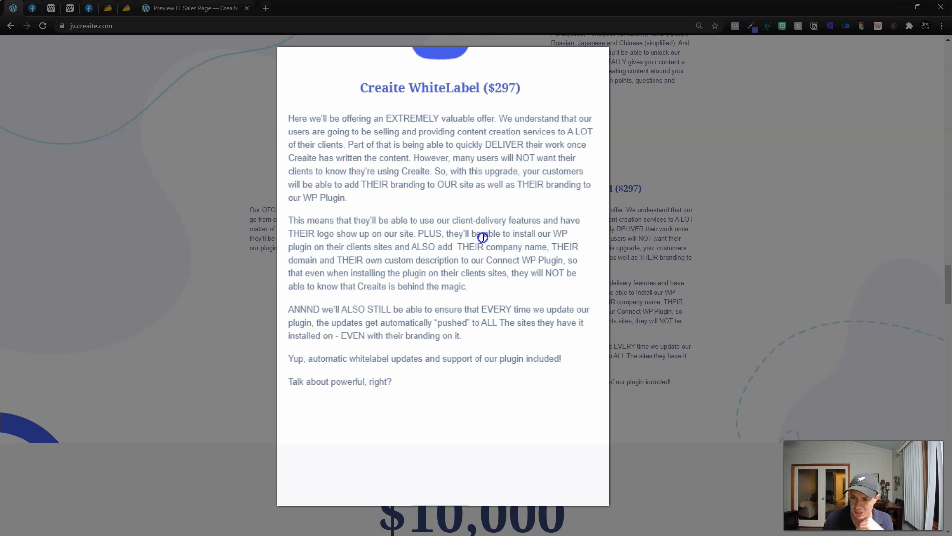
pyautogui.scroll(-1, 498, 276)
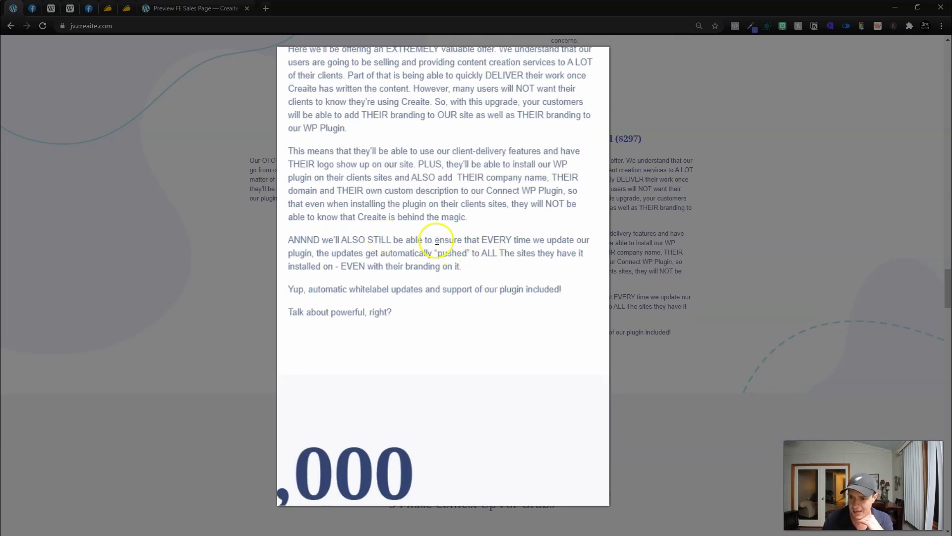
# Highlight the WhiteLabel automatic update claims and continue to the $10,000 contest section.
pyautogui.moveTo(475, 242); pyautogui.dragTo(468, 297)
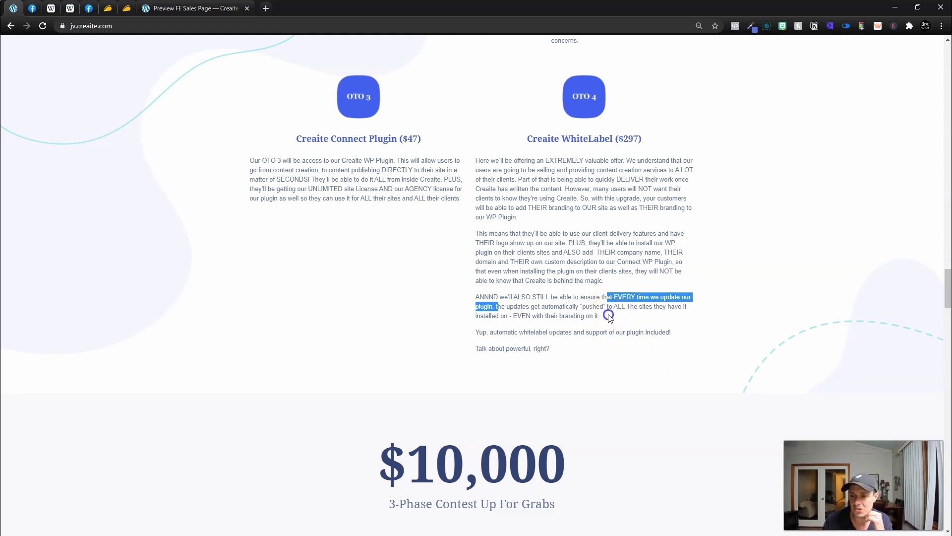
pyautogui.moveTo(600, 315)
pyautogui.mouseDown()
pyautogui.moveTo(501, 306)
pyautogui.moveTo(650, 325)
pyautogui.mouseUp()
pyautogui.click(495, 306)
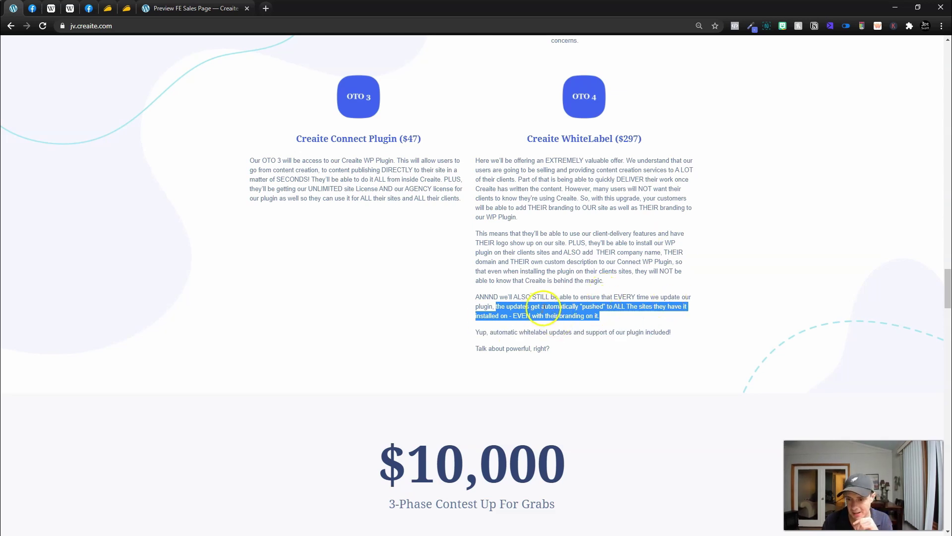
pyautogui.scroll(-1, 648, 321)
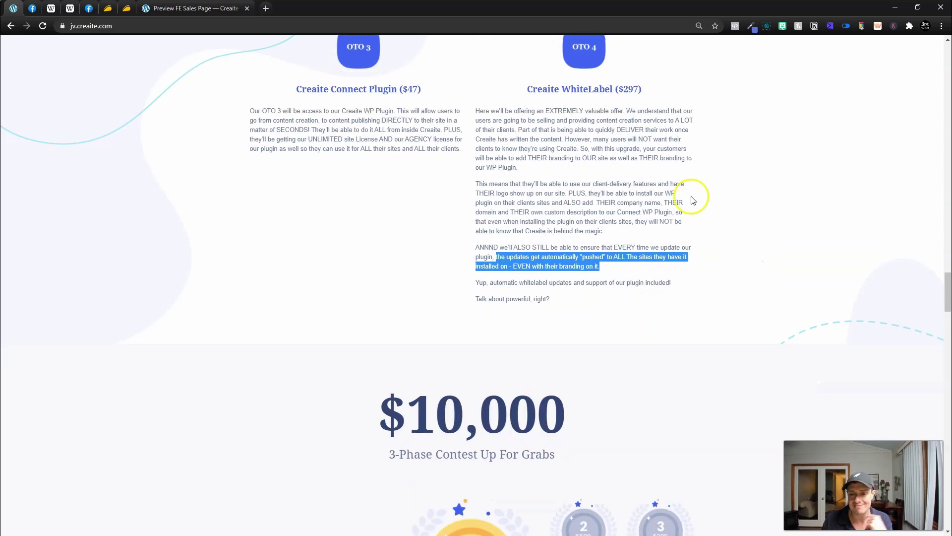
pyautogui.scroll(-1, 662, 268)
pyautogui.click(642, 248)
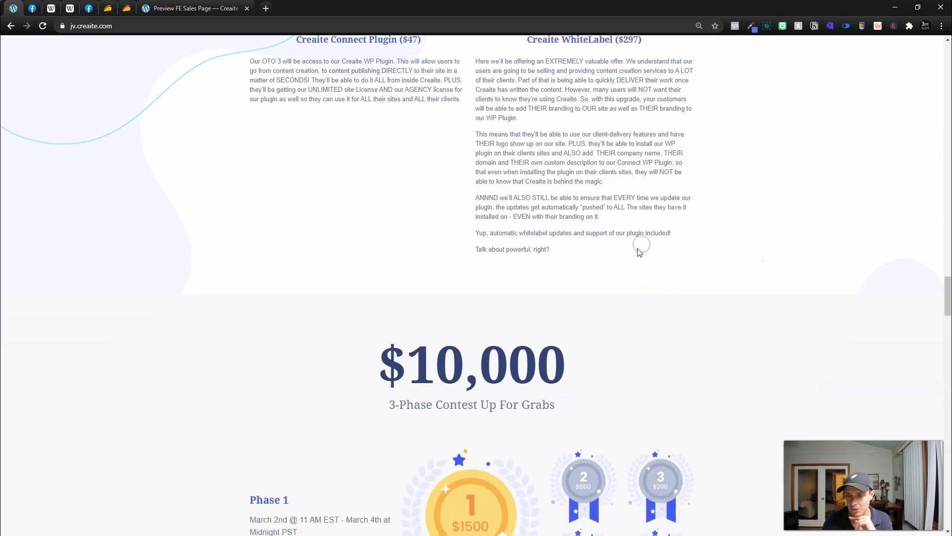
pyautogui.moveTo(689, 239); pyautogui.dragTo(689, 211)
pyautogui.click(689, 239)
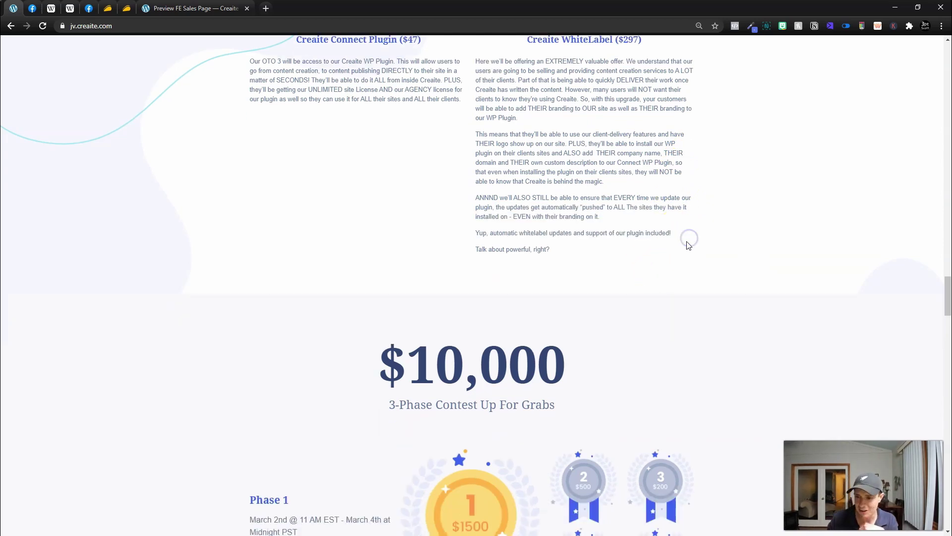
pyautogui.scroll(-1, 688, 246)
pyautogui.click(391, 203)
pyautogui.scroll(-4, 625, 215)
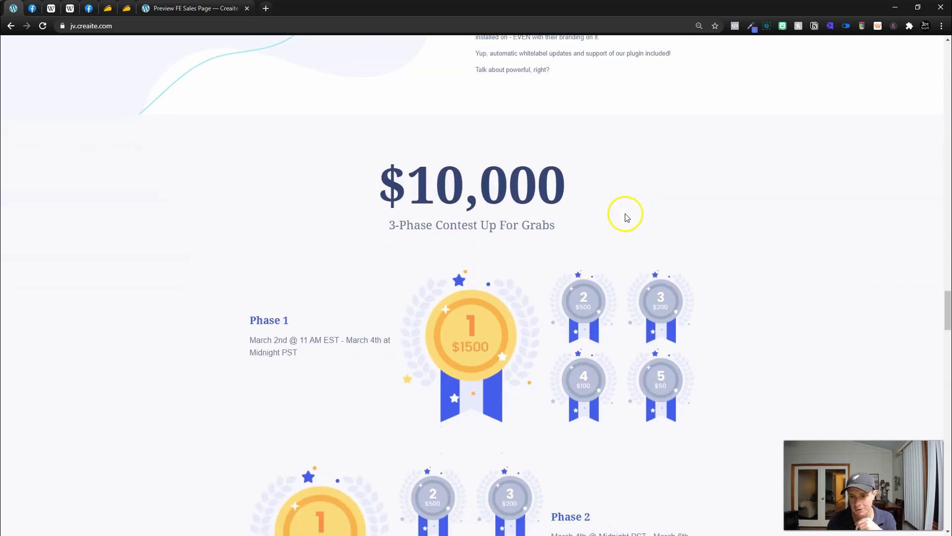
pyautogui.scroll(-2, 433, 133)
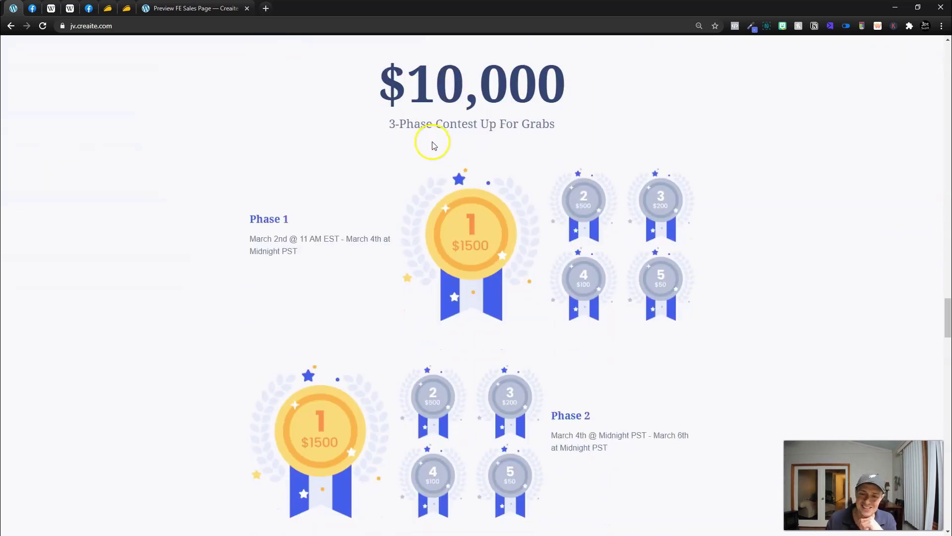
pyautogui.scroll(3, 414, 285)
pyautogui.scroll(-2, 530, 262)
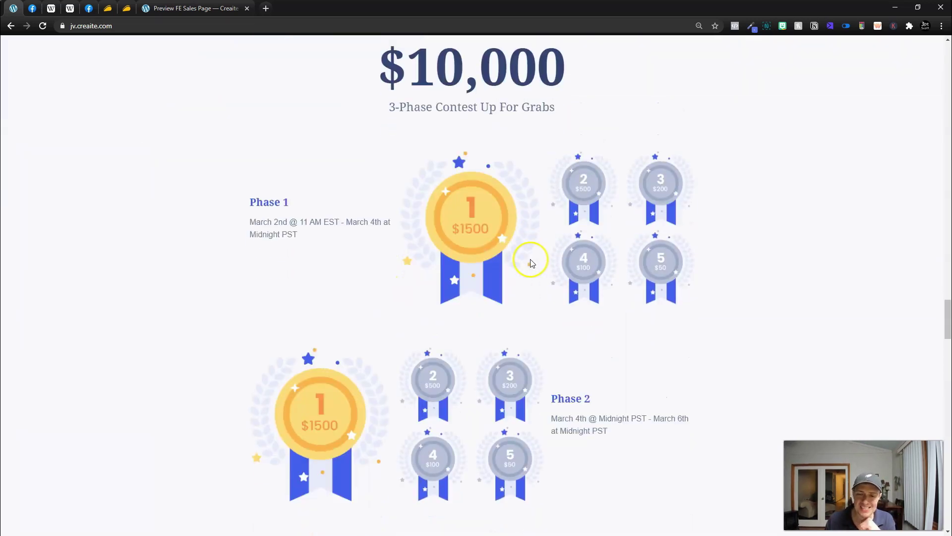
pyautogui.scroll(-2, 528, 260)
pyautogui.scroll(-6, 529, 267)
pyautogui.scroll(-4, 525, 283)
pyautogui.scroll(-2, 524, 283)
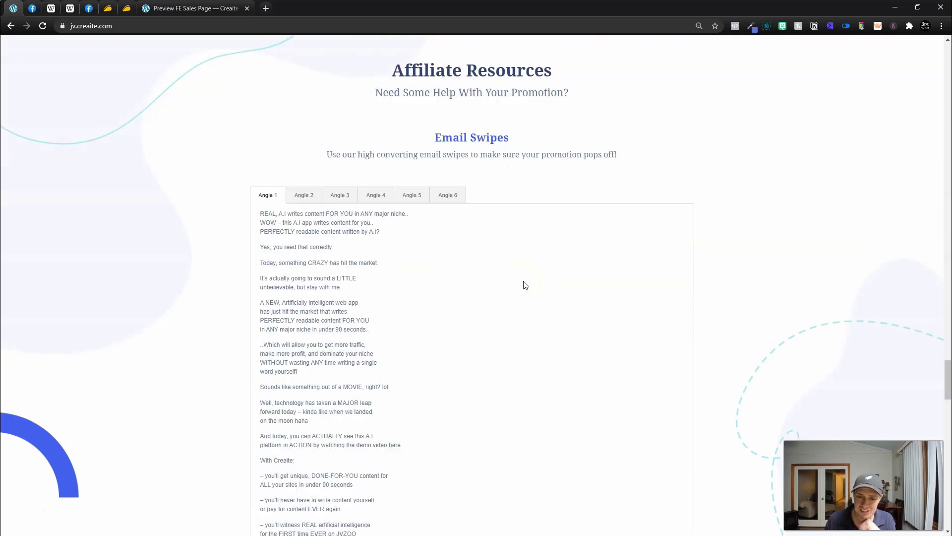
pyautogui.scroll(-1, 526, 282)
pyautogui.scroll(2, 601, 325)
pyautogui.scroll(-4, 522, 328)
pyautogui.scroll(-5, 523, 327)
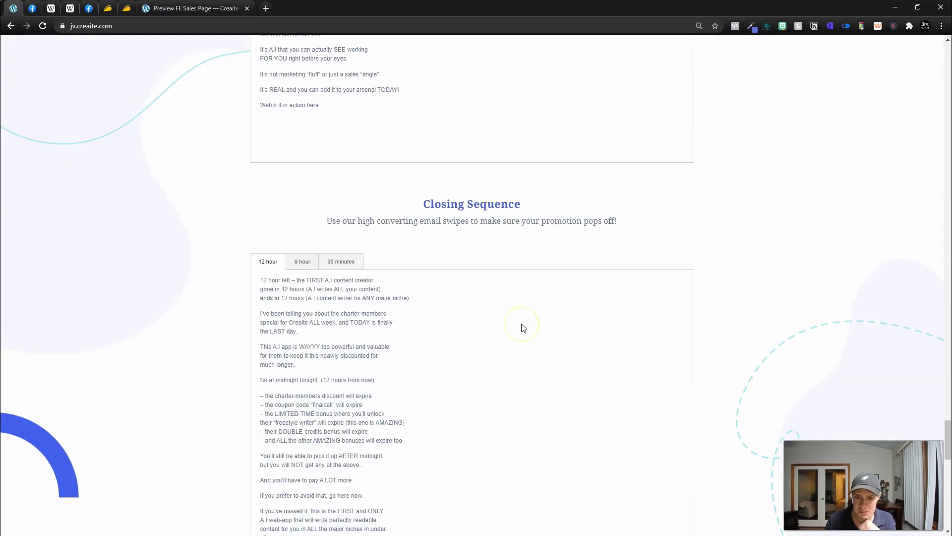
pyautogui.scroll(-5, 521, 327)
pyautogui.scroll(-6, 520, 327)
pyautogui.scroll(3, 515, 333)
pyautogui.scroll(10, 515, 333)
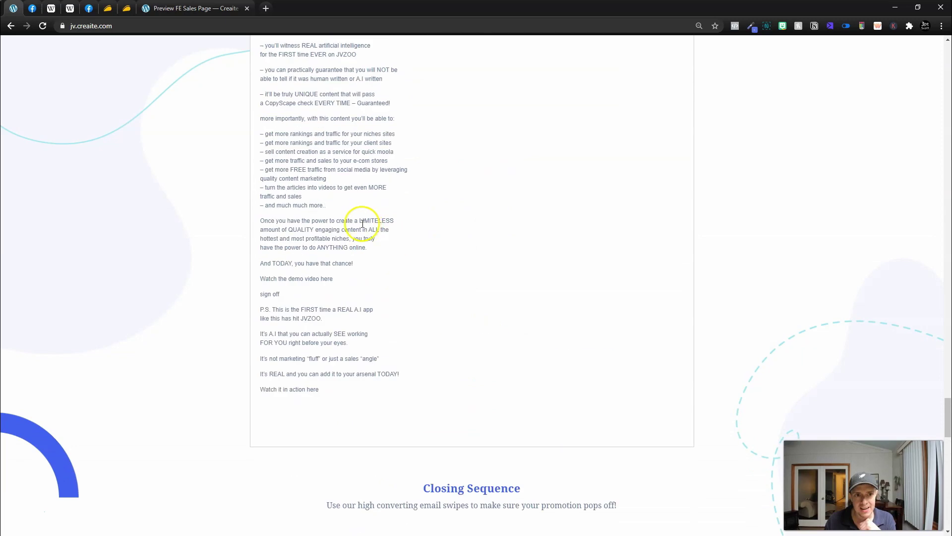
pyautogui.scroll(10, 361, 223)
# Skim past the contest, email swipes and closing sequence, then switch to AppSumo Writesonic.
pyautogui.click(108, 8)
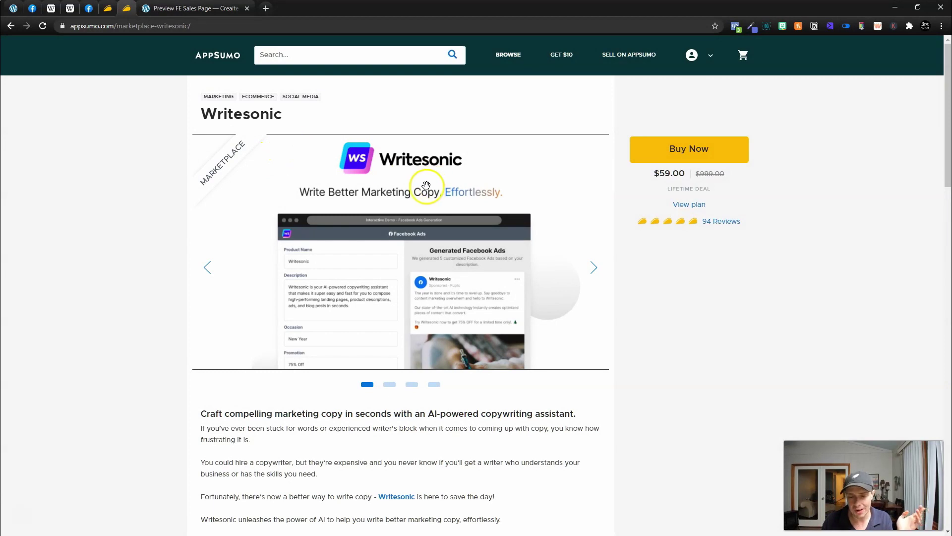
pyautogui.scroll(-4, 395, 270)
pyautogui.scroll(-4, 395, 270)
pyautogui.scroll(-3, 395, 271)
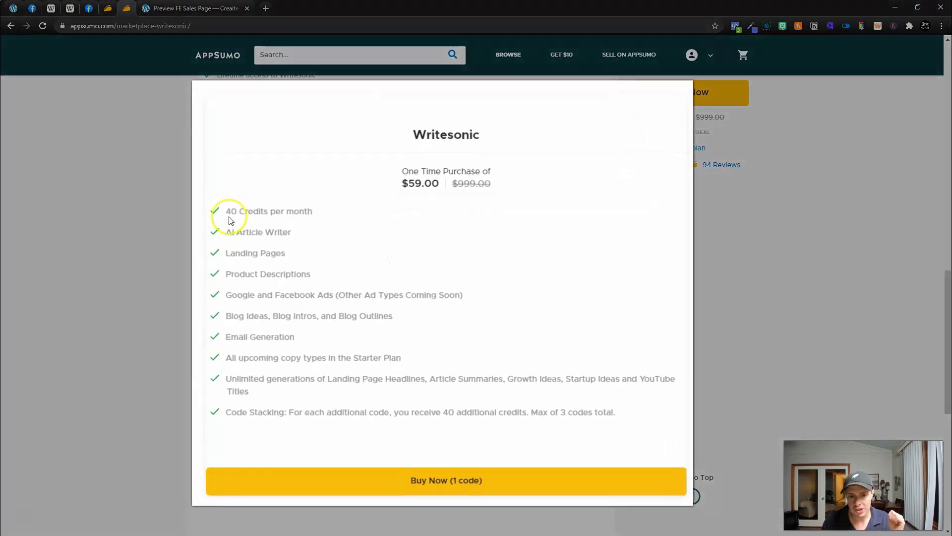
# Highlight Writesonic's 40 credits per month, AI Article Writer, Landing Pages and code stacking lines.
pyautogui.moveTo(222, 242); pyautogui.dragTo(343, 202)
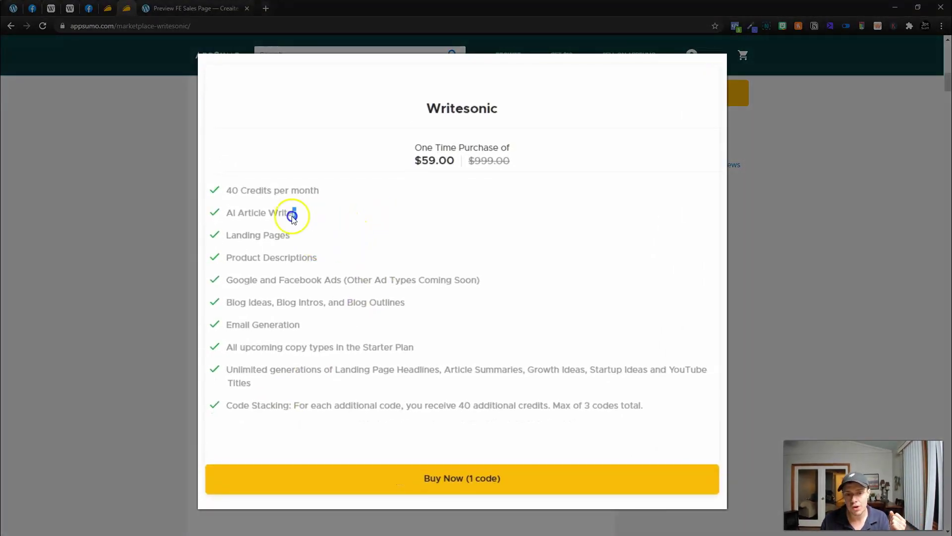
pyautogui.moveTo(292, 217); pyautogui.dragTo(217, 216)
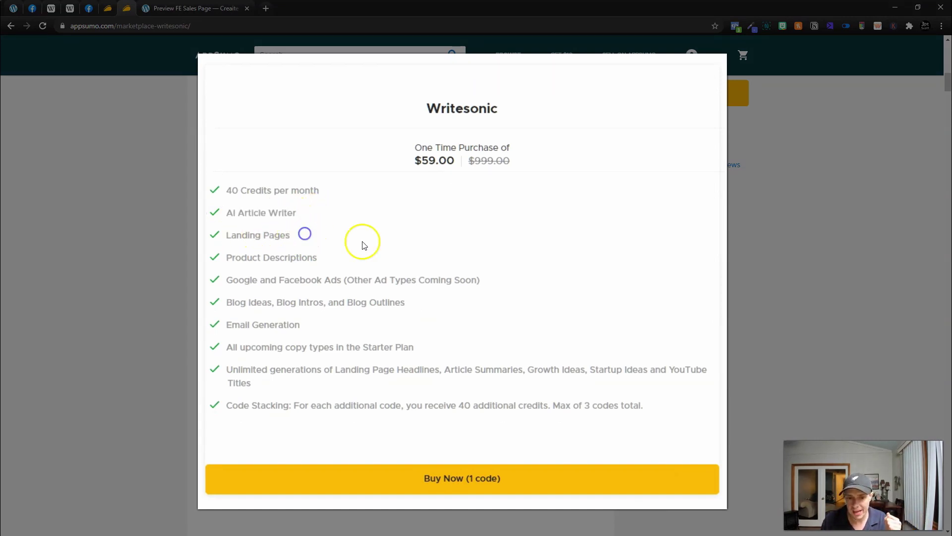
pyautogui.moveTo(304, 234); pyautogui.dragTo(224, 239)
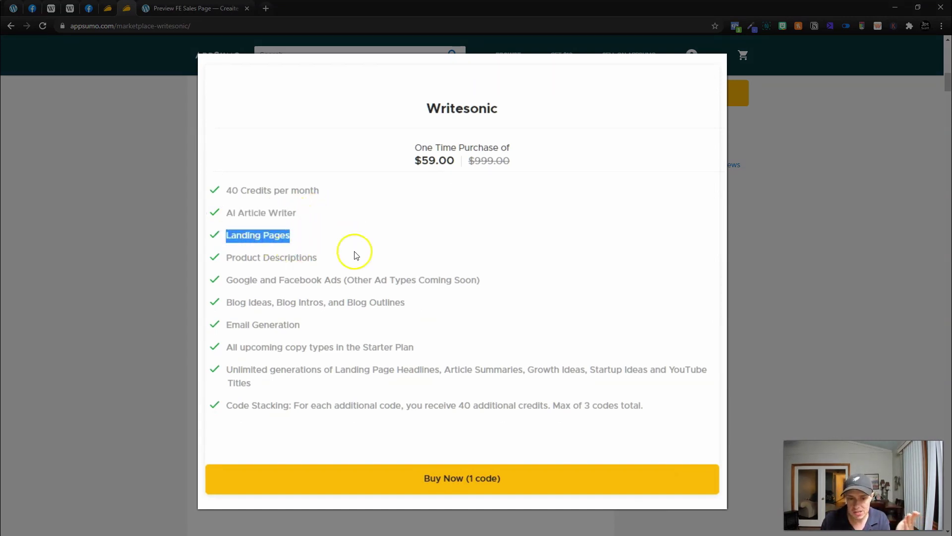
pyautogui.moveTo(646, 417); pyautogui.dragTo(610, 259)
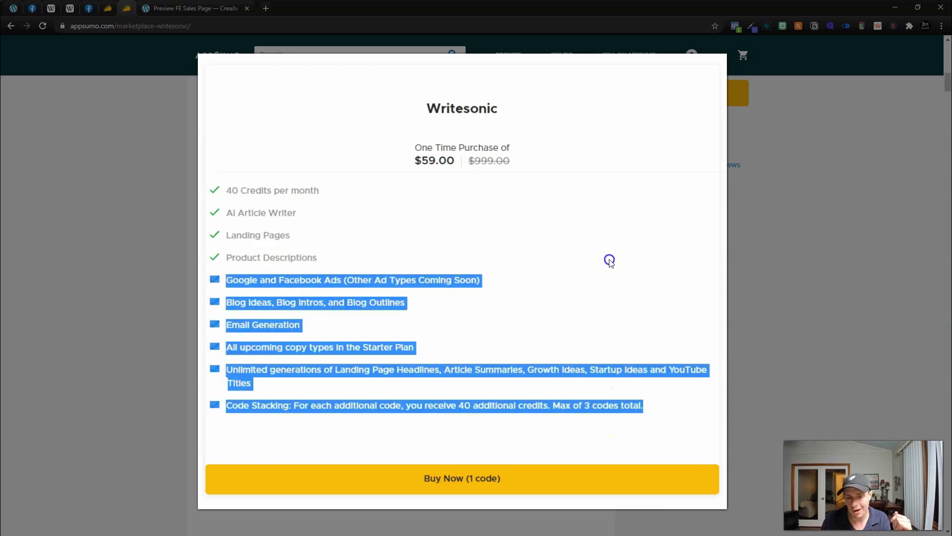
pyautogui.click(609, 258)
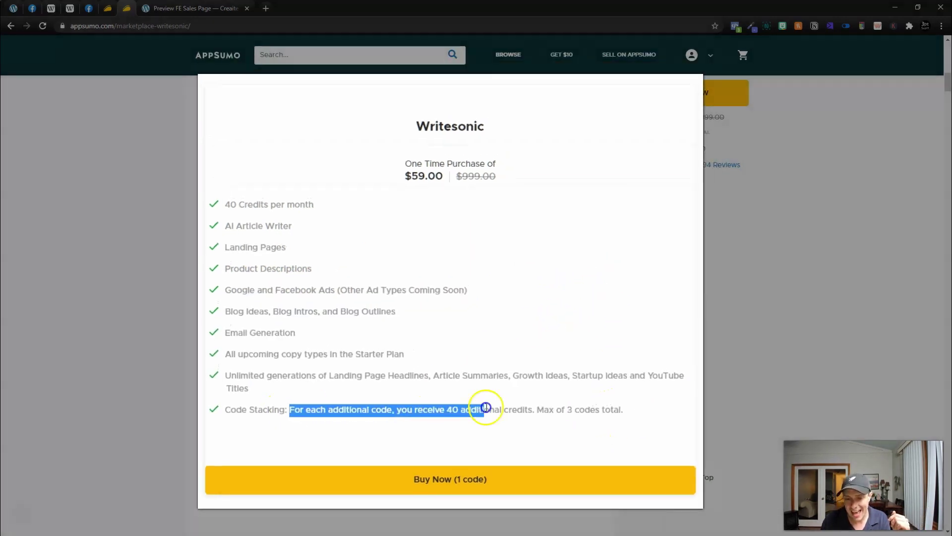
pyautogui.moveTo(294, 408); pyautogui.dragTo(521, 407)
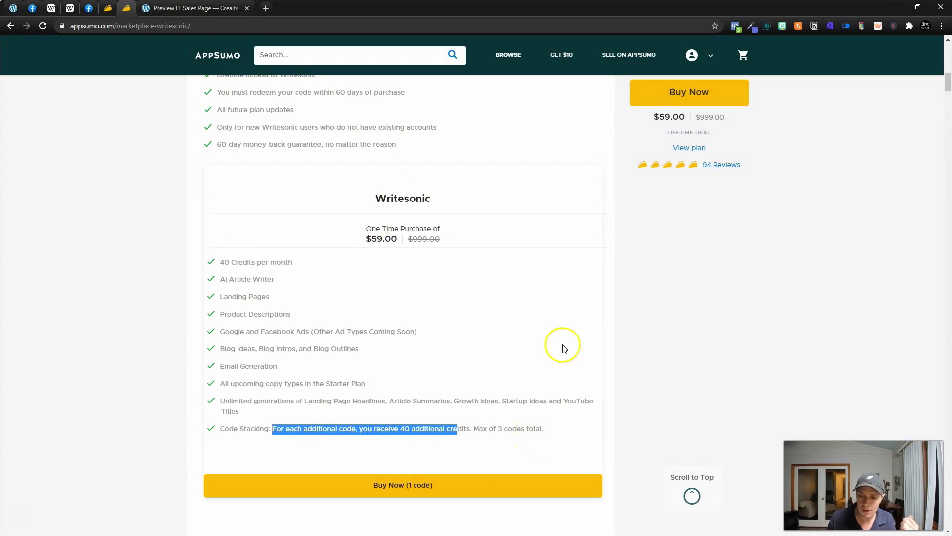
pyautogui.click(405, 430)
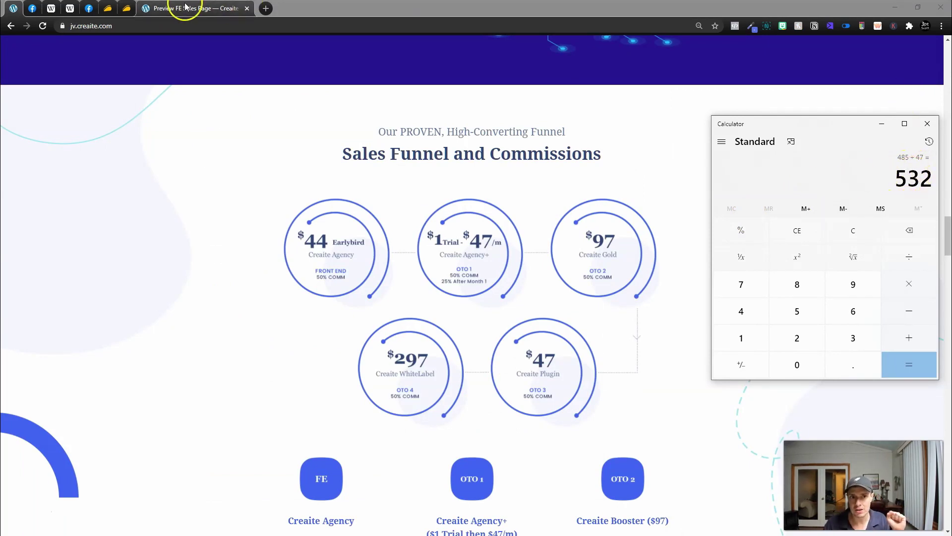
# Highlight the nichesss LIFETIME DEAL label, future plan updates term and AI Marketing Copy Generator.
pyautogui.click(108, 10)
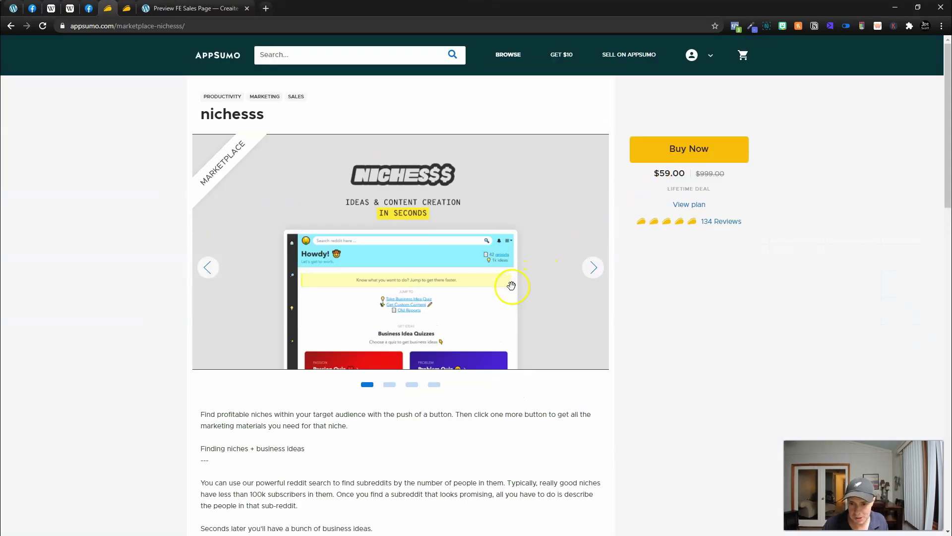
pyautogui.moveTo(711, 189); pyautogui.dragTo(662, 194)
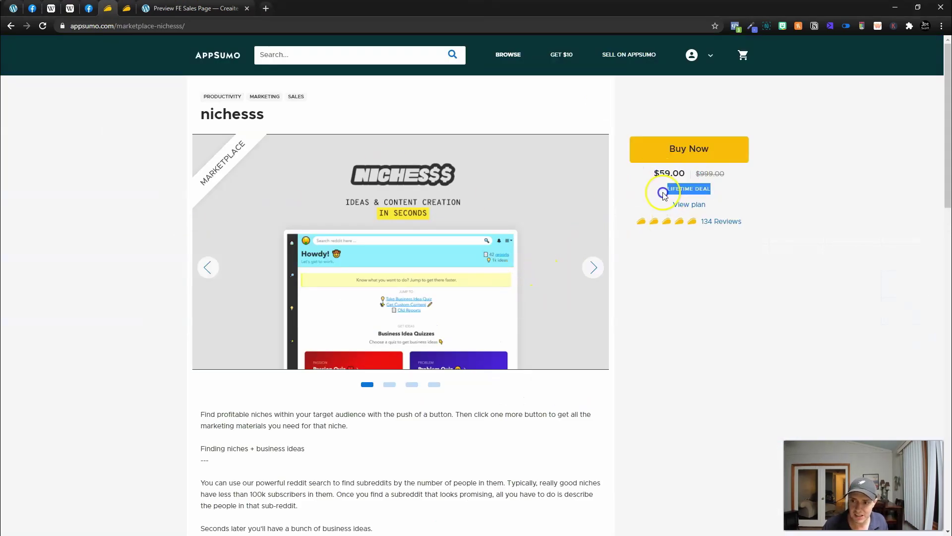
pyautogui.scroll(-3, 610, 253)
pyautogui.scroll(-3, 521, 320)
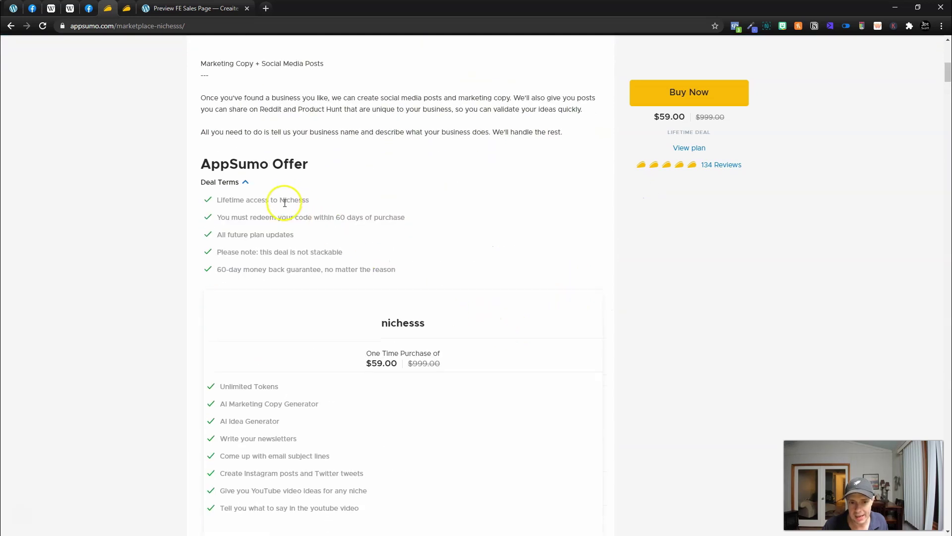
pyautogui.scroll(-1, 287, 150)
pyautogui.moveTo(294, 138); pyautogui.dragTo(228, 138)
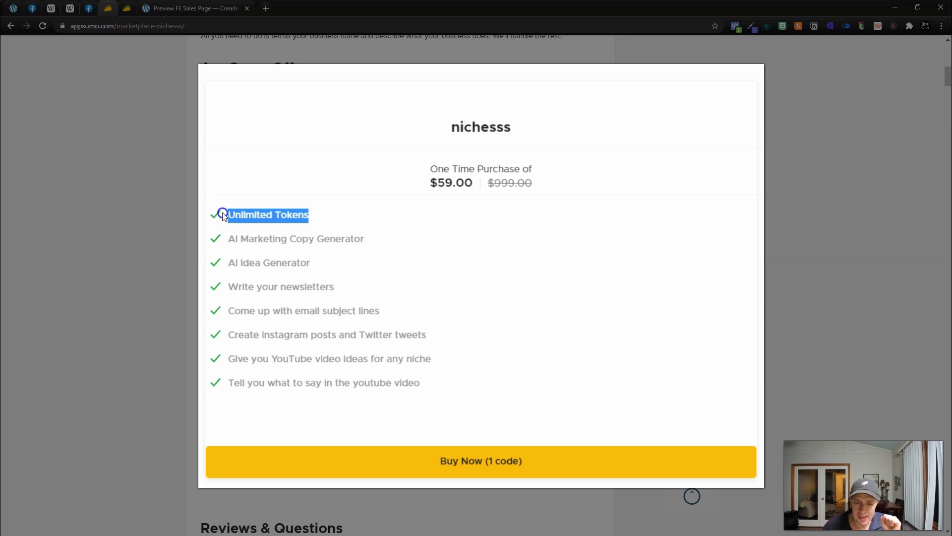
pyautogui.moveTo(211, 239)
pyautogui.mouseDown()
pyautogui.moveTo(413, 245)
pyautogui.moveTo(457, 365)
pyautogui.mouseUp()
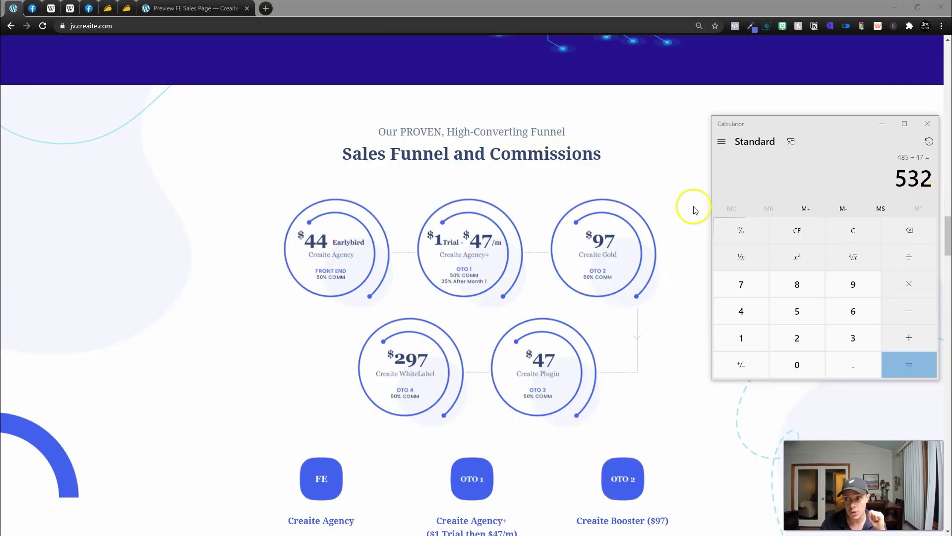
# Highlight nichesss copy, idea and social features, then Writesonic's AI Article Writer and Landing Pages.
pyautogui.click(126, 8)
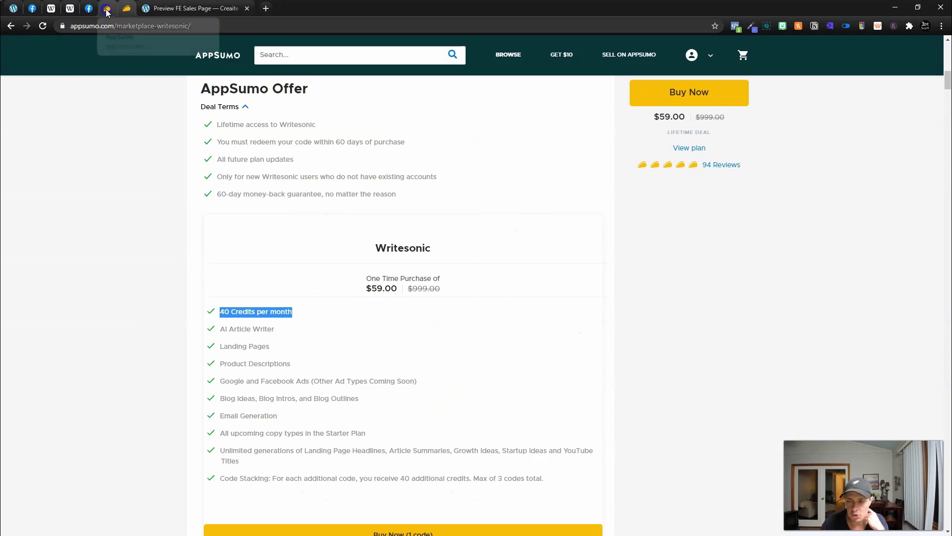
pyautogui.scroll(2, 477, 338)
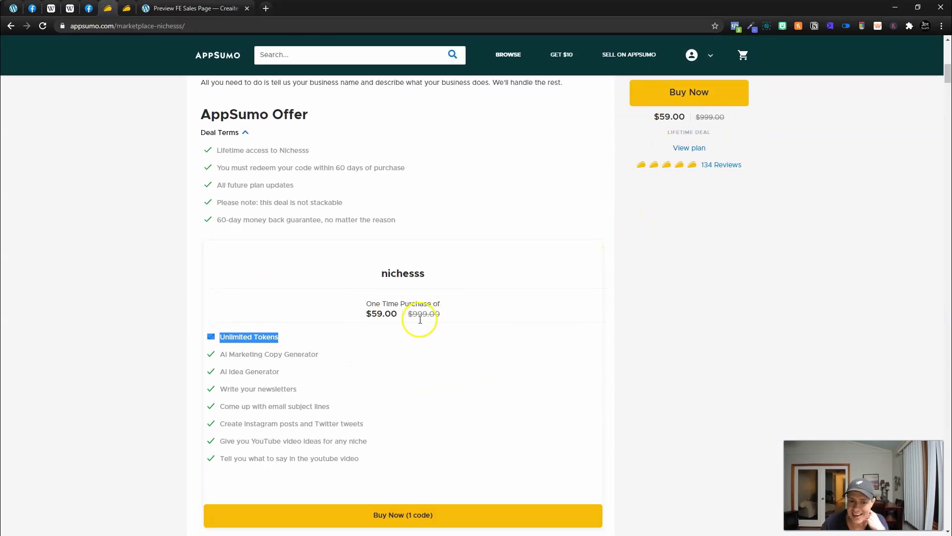
pyautogui.scroll(-1, 358, 208)
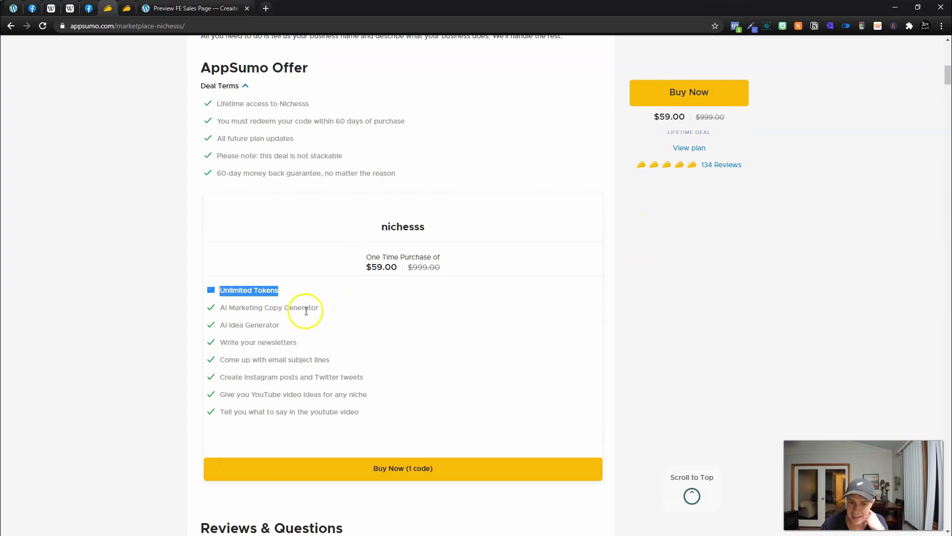
pyautogui.moveTo(227, 306); pyautogui.dragTo(344, 371)
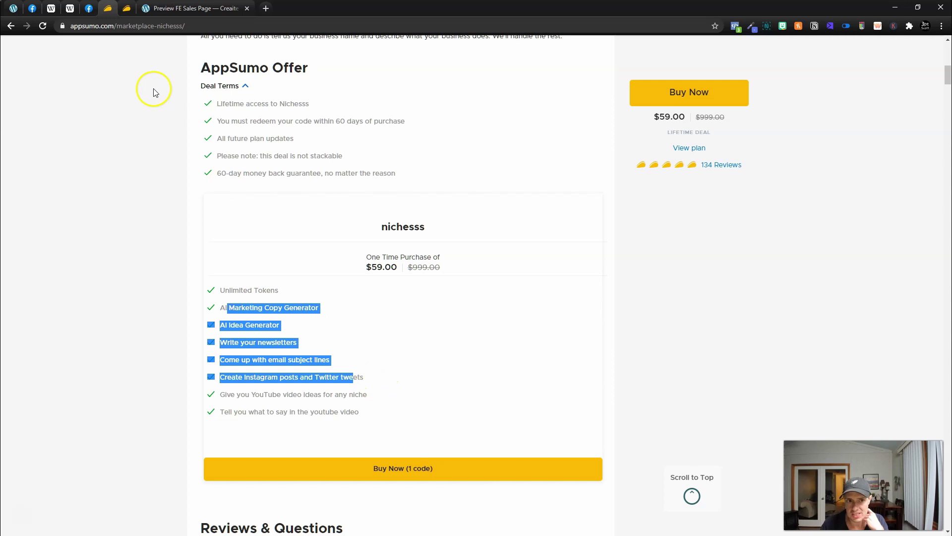
pyautogui.click(123, 16)
pyautogui.moveTo(289, 351); pyautogui.dragTo(283, 334)
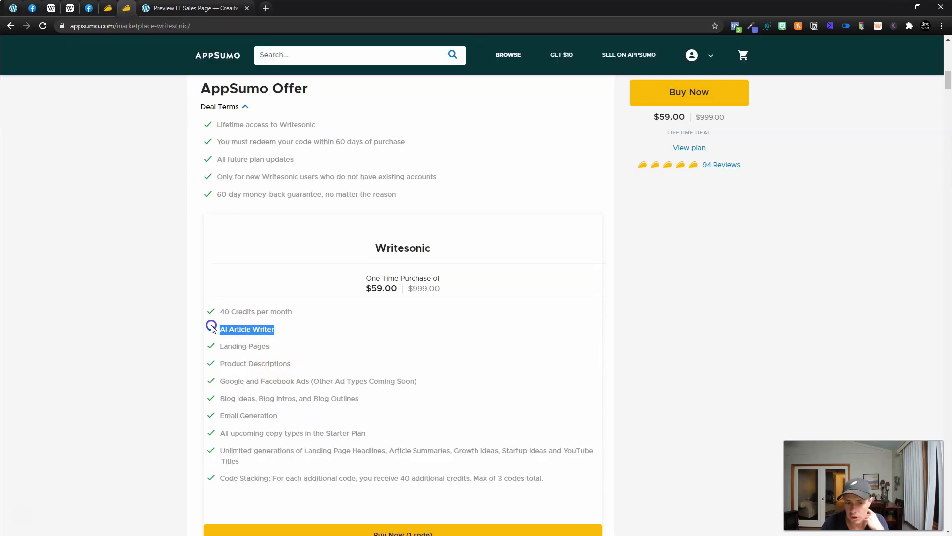
pyautogui.moveTo(290, 350); pyautogui.dragTo(227, 354)
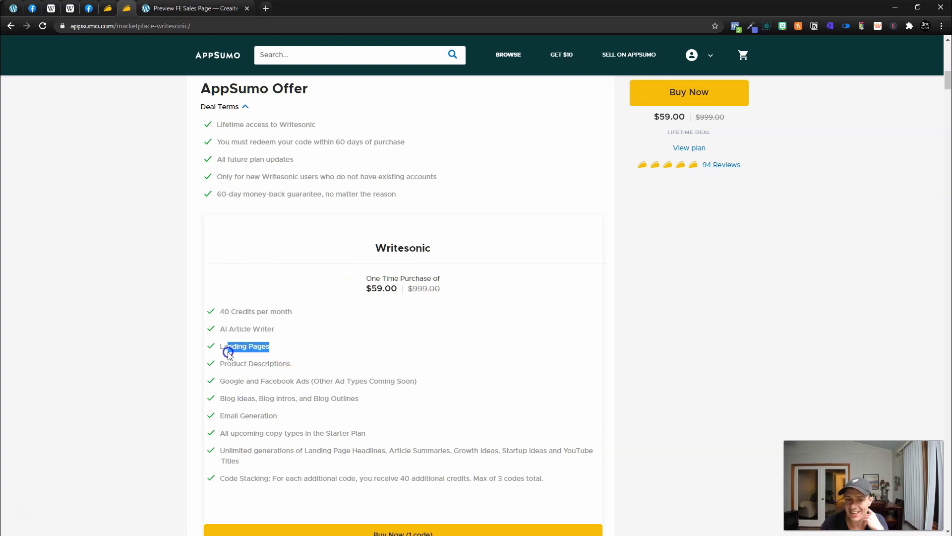